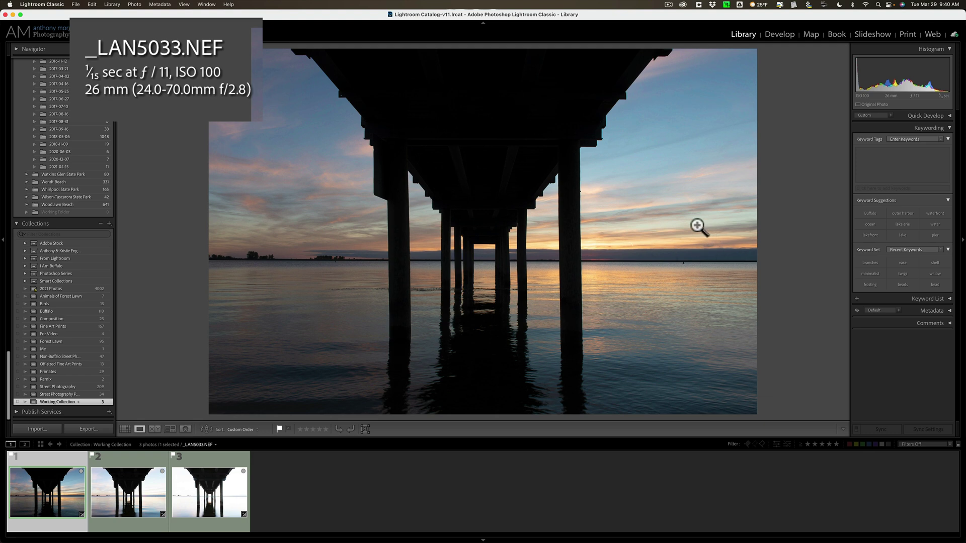
Review the middle exposure _LAN5035.NEF and then the brightest exposure _LAN5037.NEF
click(129, 493)
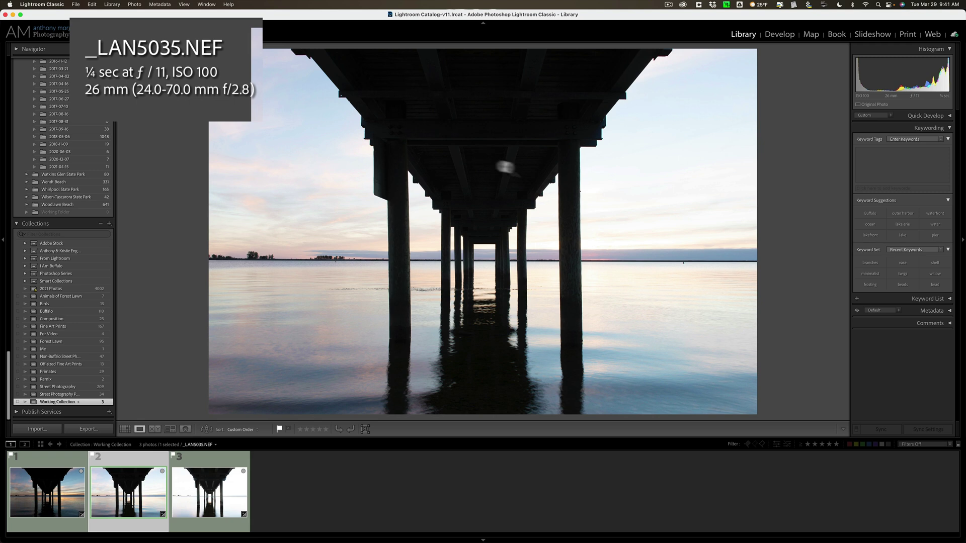
click(206, 505)
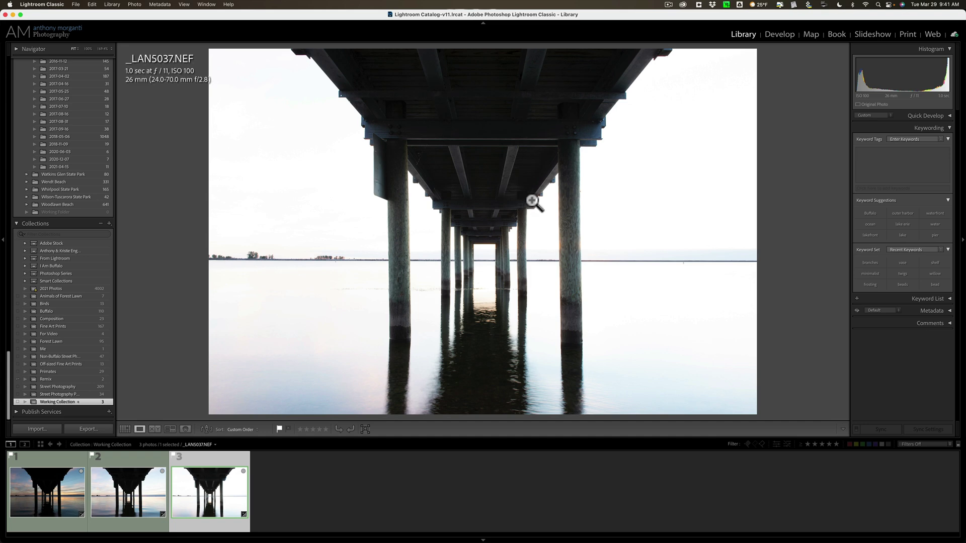
In Develop with the Basic panel expanded, select all three exposures from _LAN5033.NEF to _LAN5037.NEF
click(777, 33)
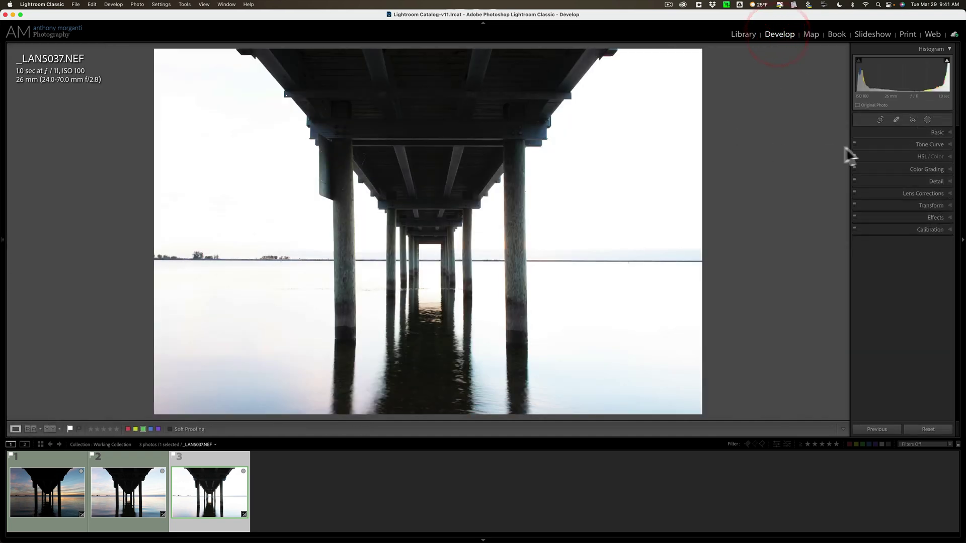
click(936, 130)
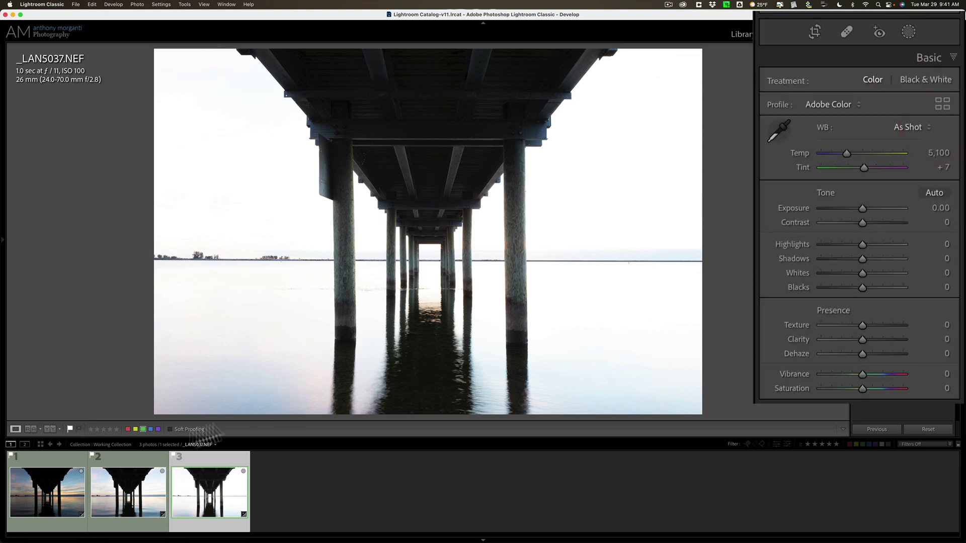
click(113, 495)
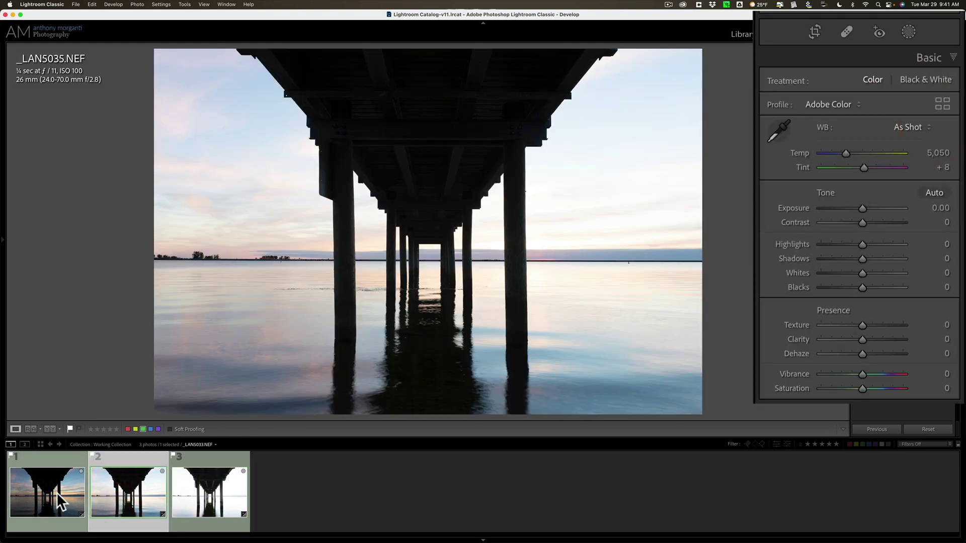
click(59, 498)
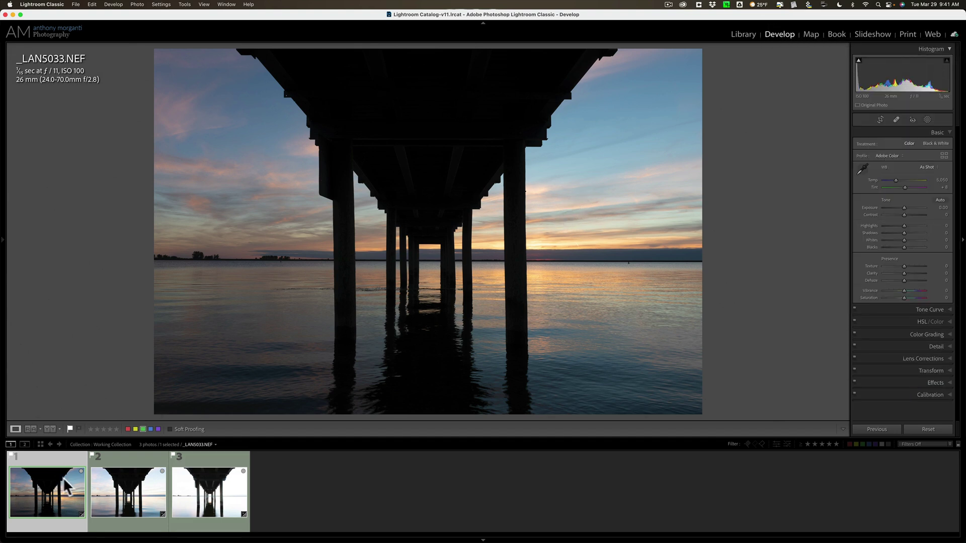
shift+click(216, 493)
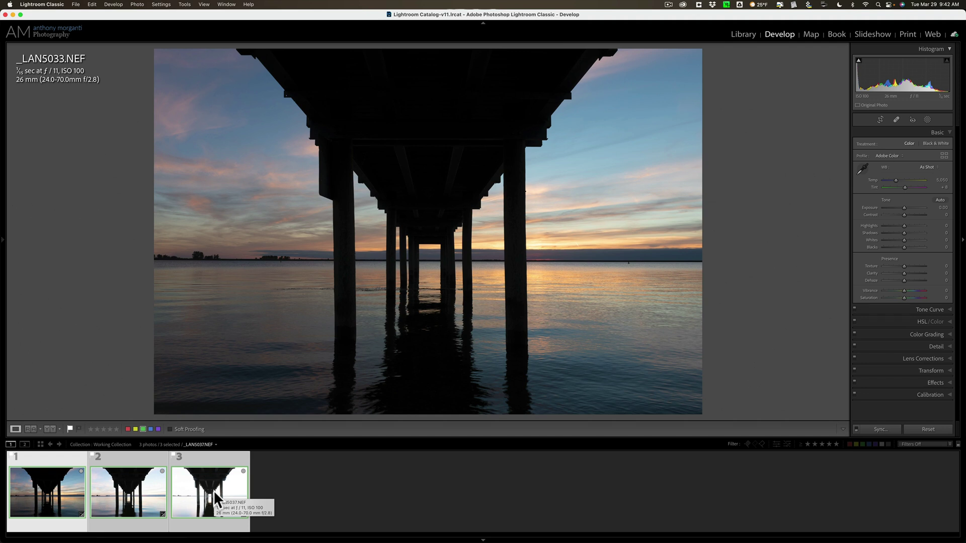
Bring up the Merge with HDR 2022 entry under File > Plug-in Extras
right_click(253, 149)
mouse_move(281, 220)
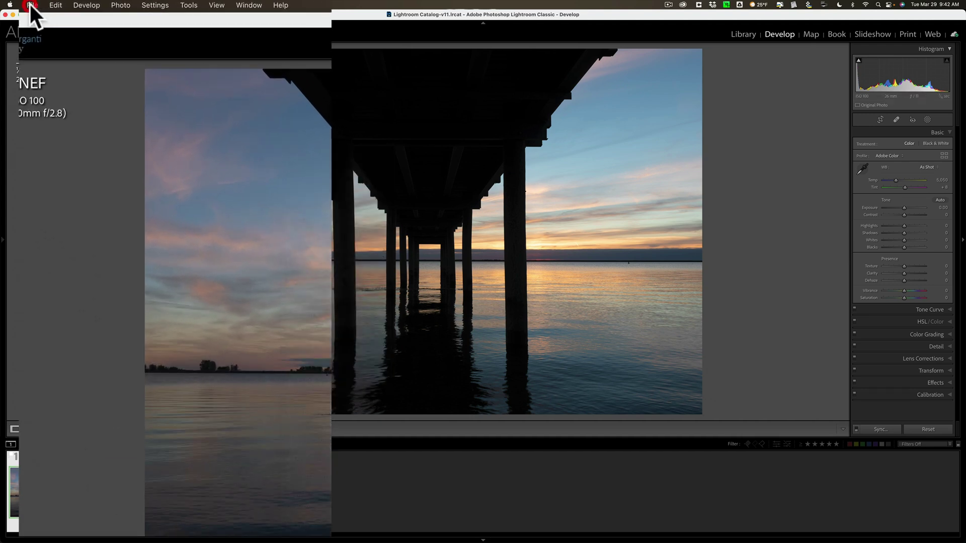
click(30, 5)
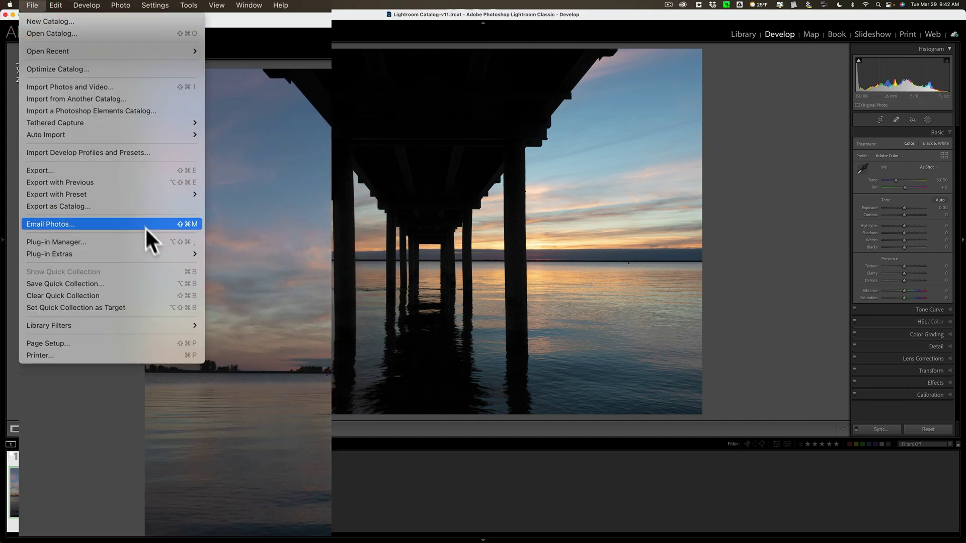
mouse_move(171, 248)
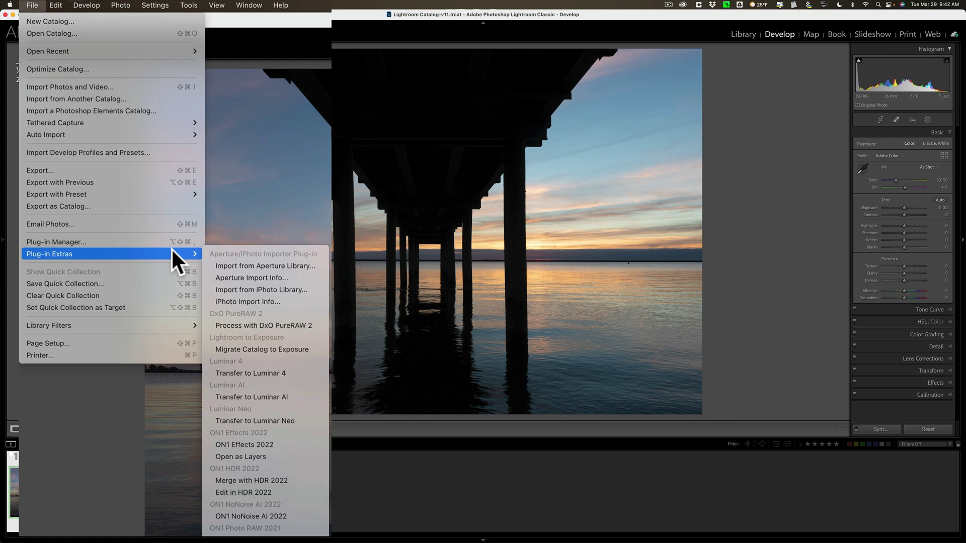
Start Merge with HDR 2022, keeping Smart Photo PSD format and choosing ProPhoto RGB colour space
click(264, 480)
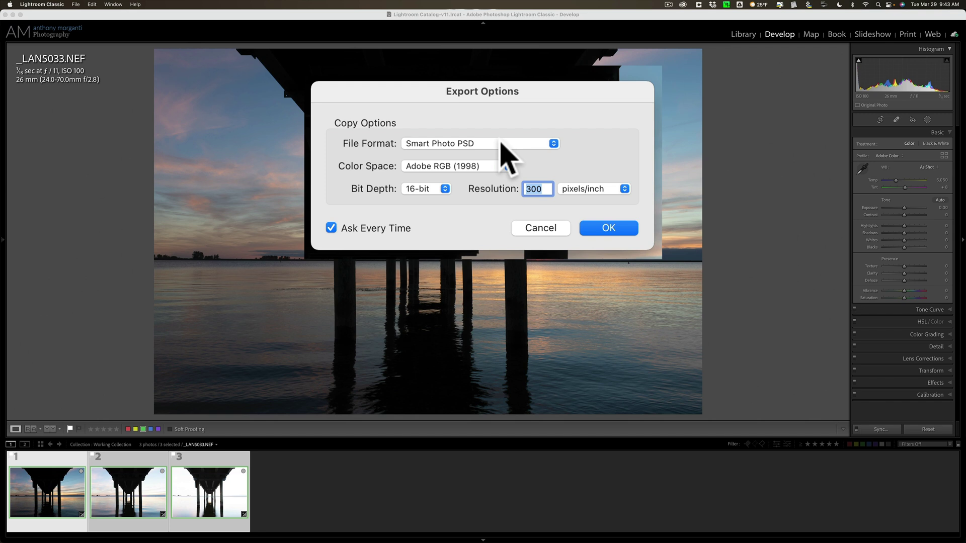
click(502, 143)
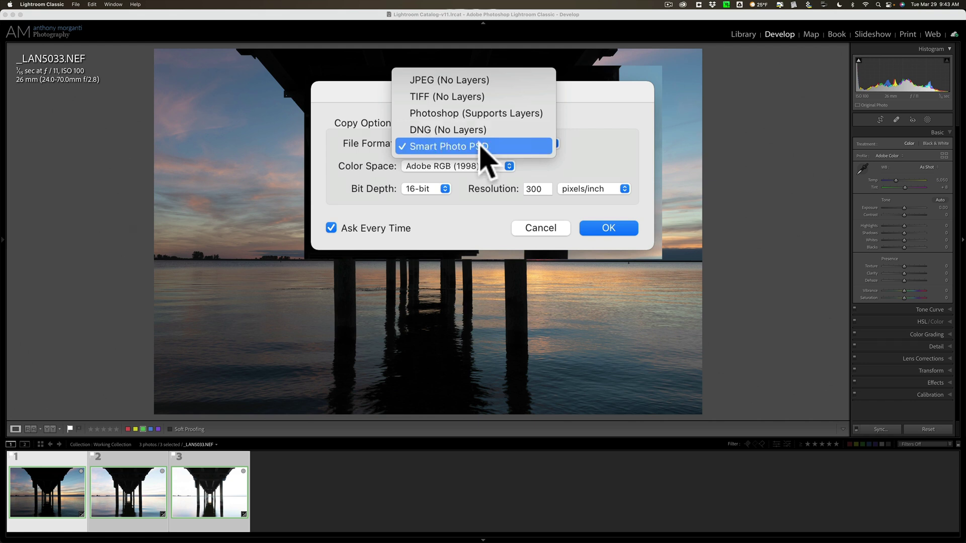
click(518, 146)
click(475, 168)
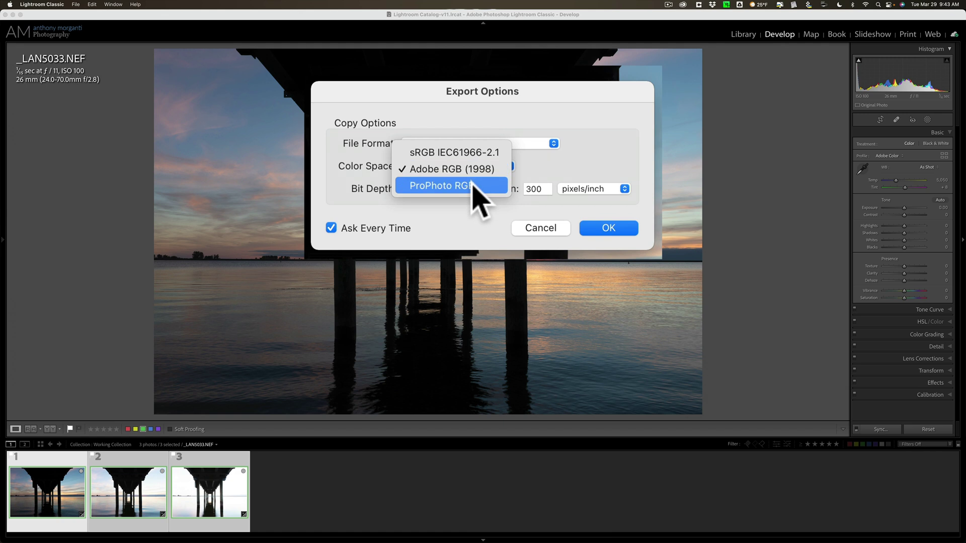
click(474, 186)
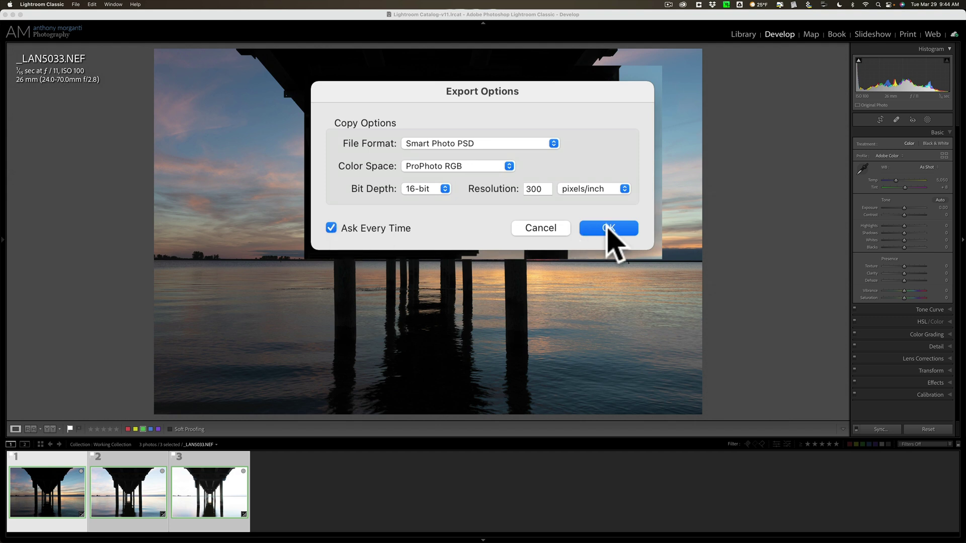
click(546, 198)
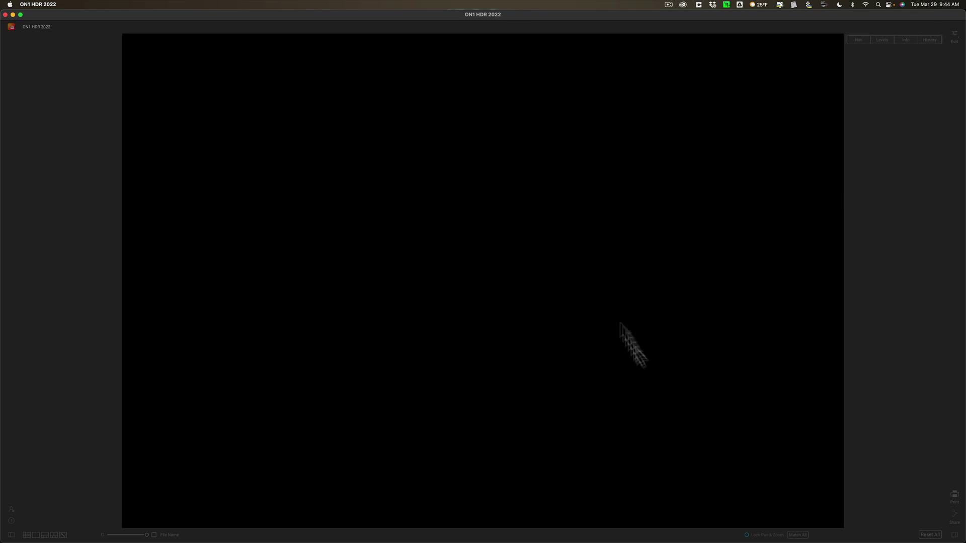
Check Lightroom's export progress from the Dock while ON1 HDR 2022 loads the merge
mouse_move(740, 540)
click(627, 528)
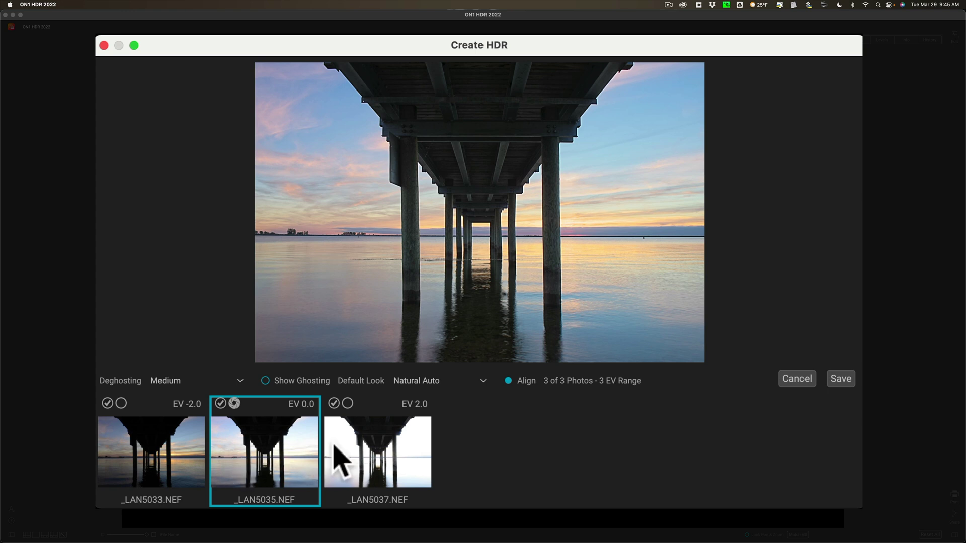
Re-include _LAN5037.NEF so the merge uses all 3 photos over 3 EV
click(335, 404)
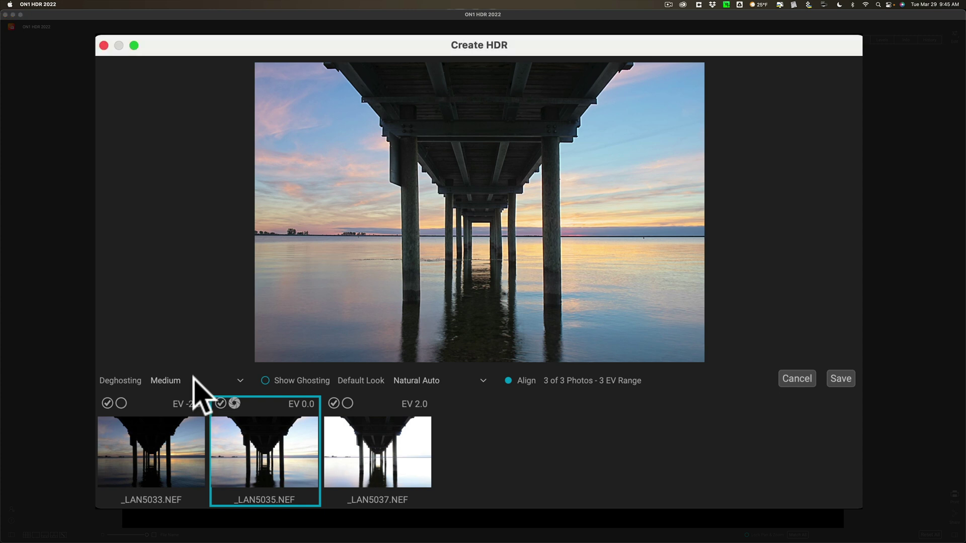
Keep Medium deghosting, toggle the ghosting overlay on and off, and open the Default Look list
click(193, 380)
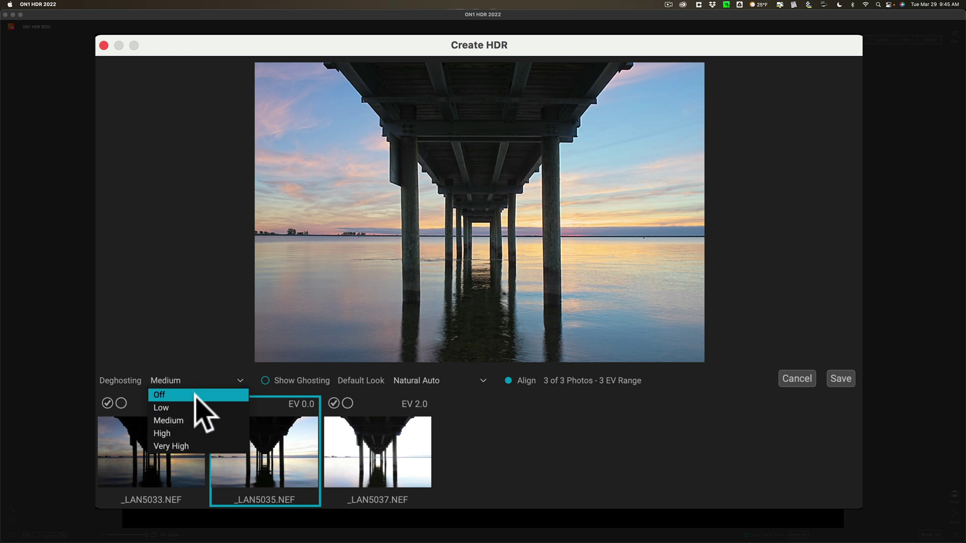
click(199, 420)
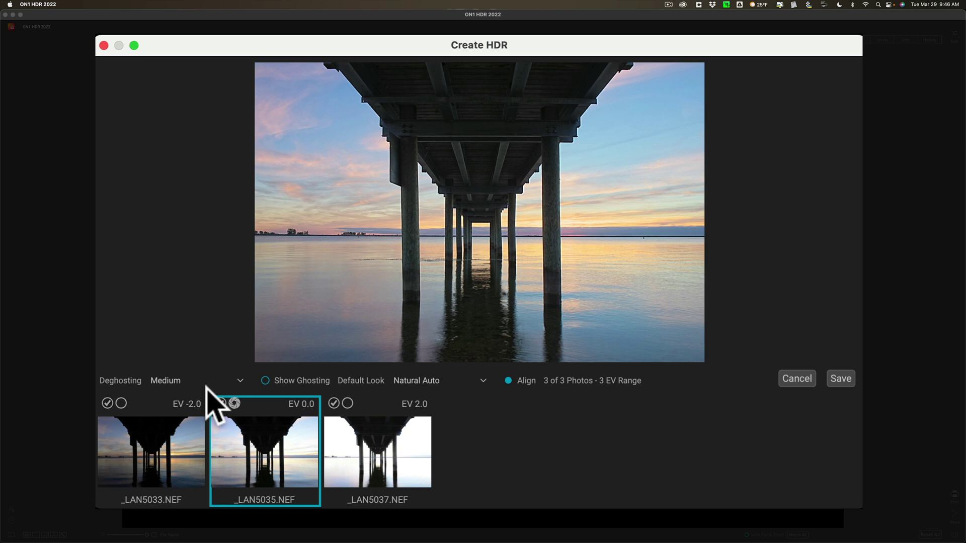
click(265, 381)
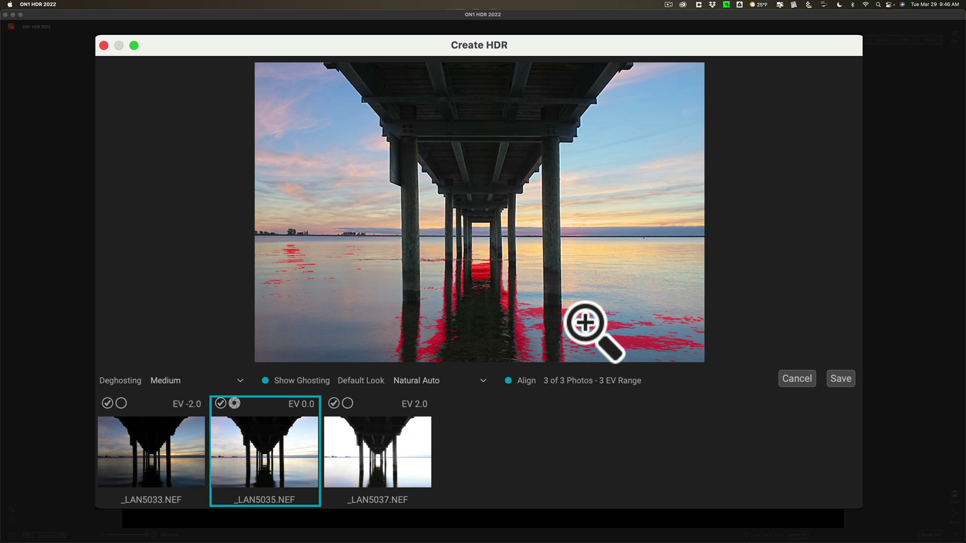
click(266, 381)
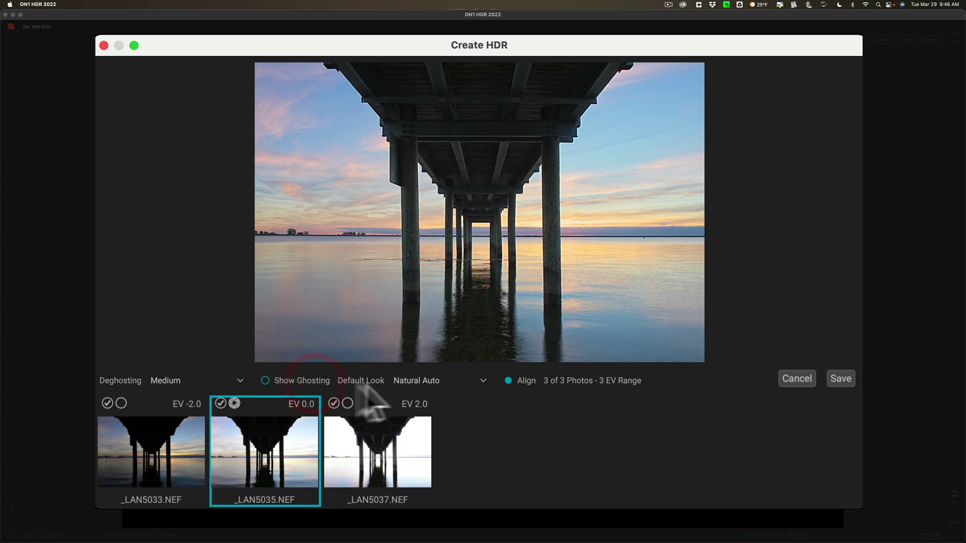
click(430, 383)
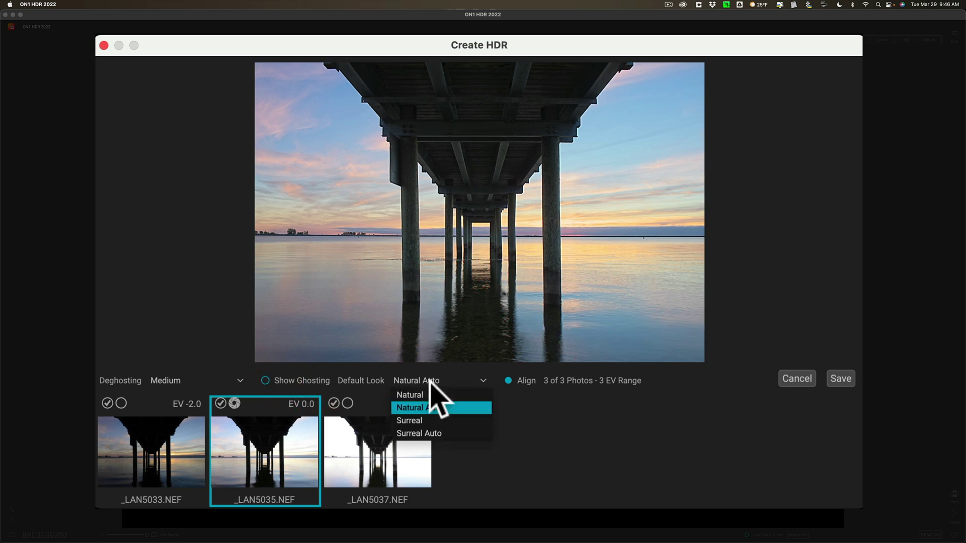
Compare the Natural, Surreal and Surreal Auto looks, settle on Natural Auto, and save the merge
click(453, 396)
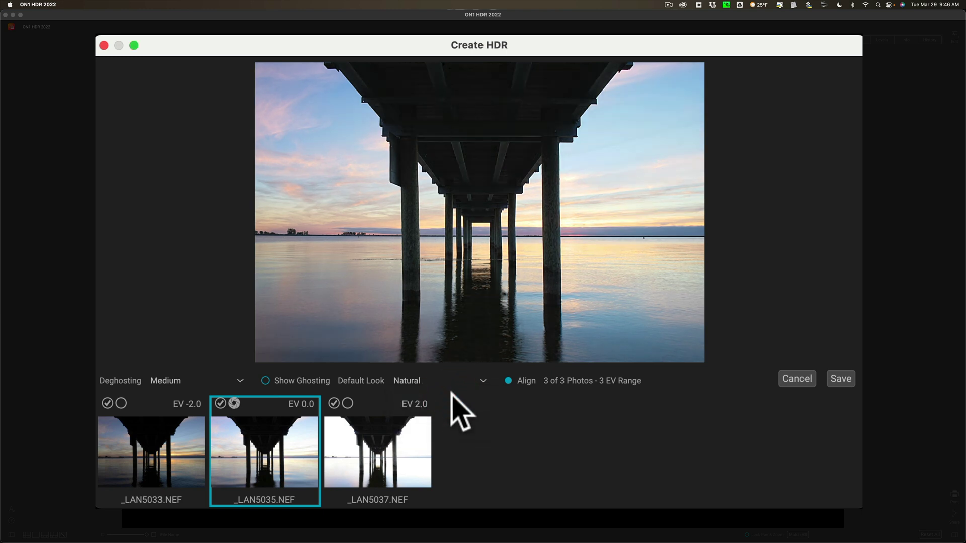
click(453, 381)
click(453, 421)
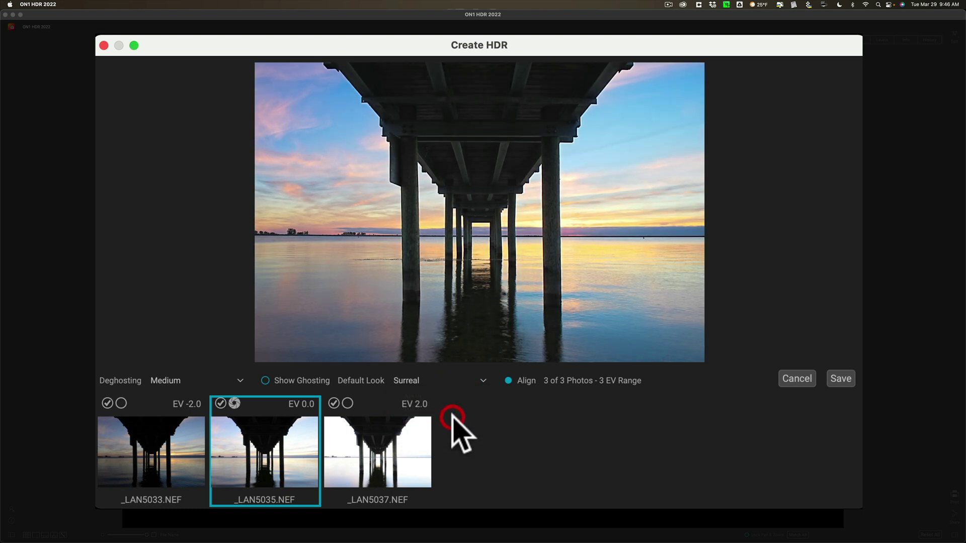
click(464, 385)
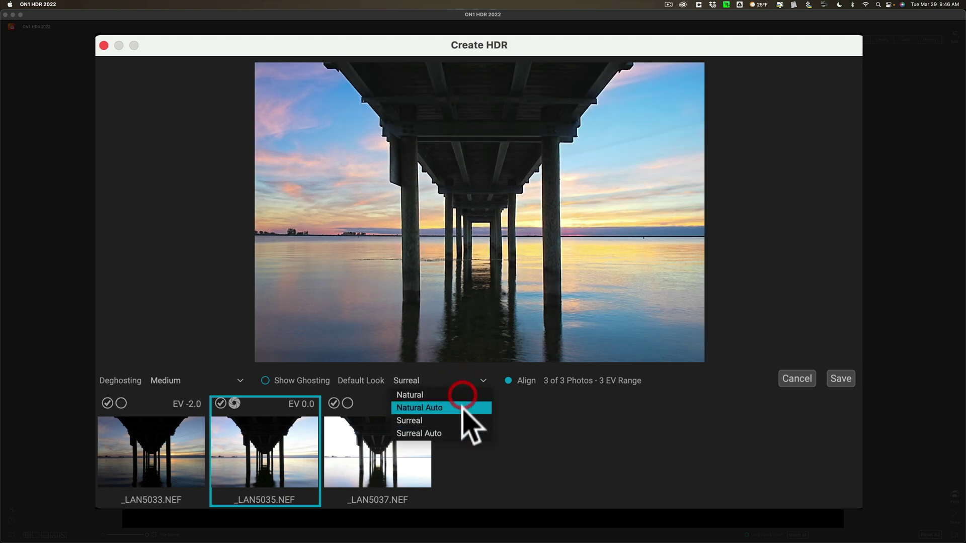
click(459, 429)
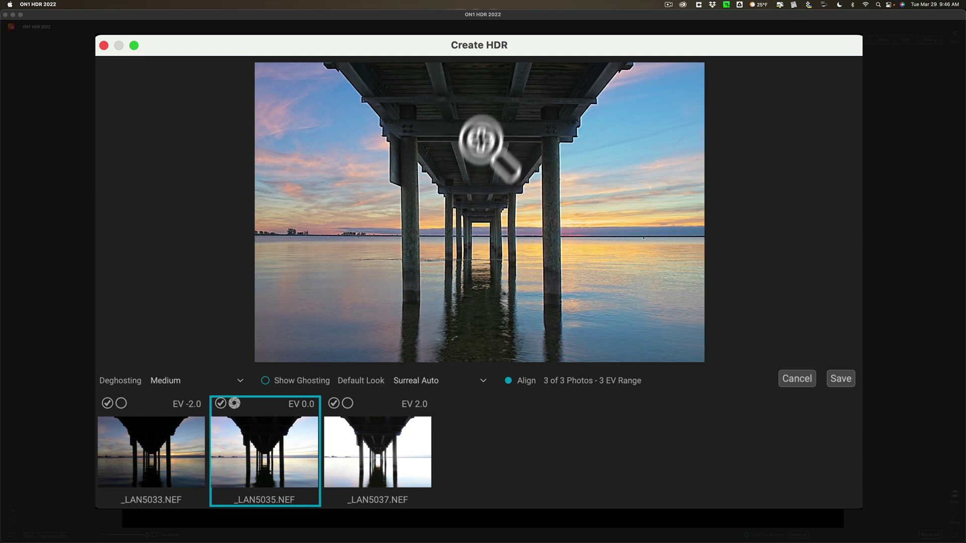
click(465, 381)
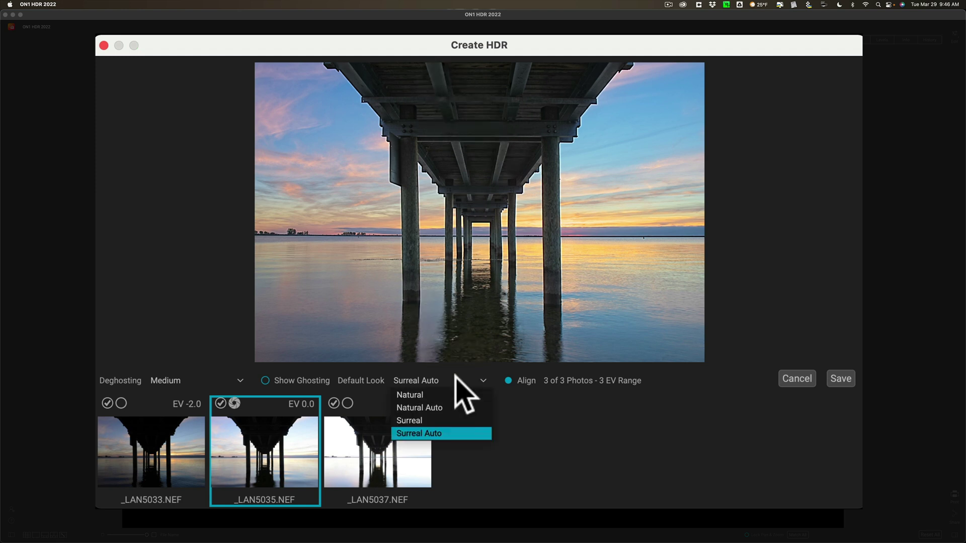
click(453, 407)
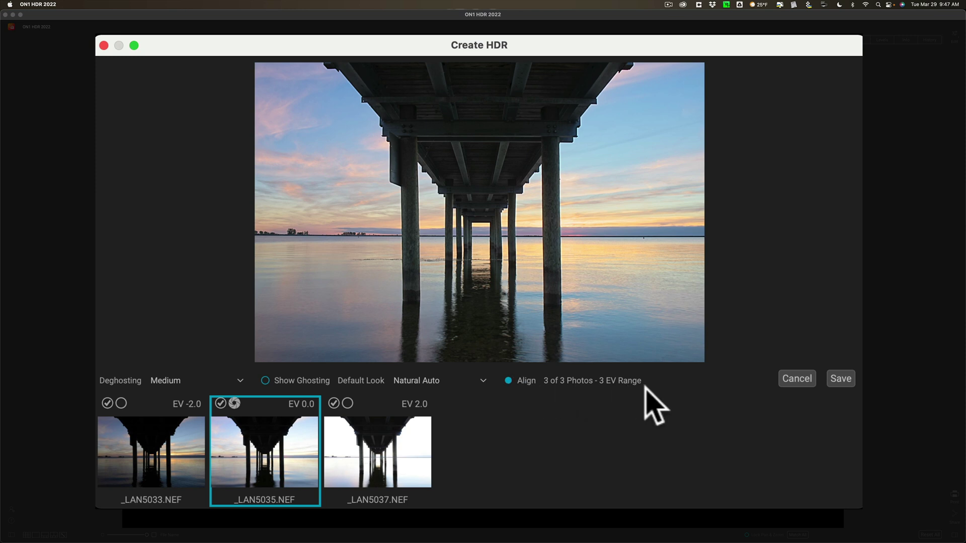
click(842, 379)
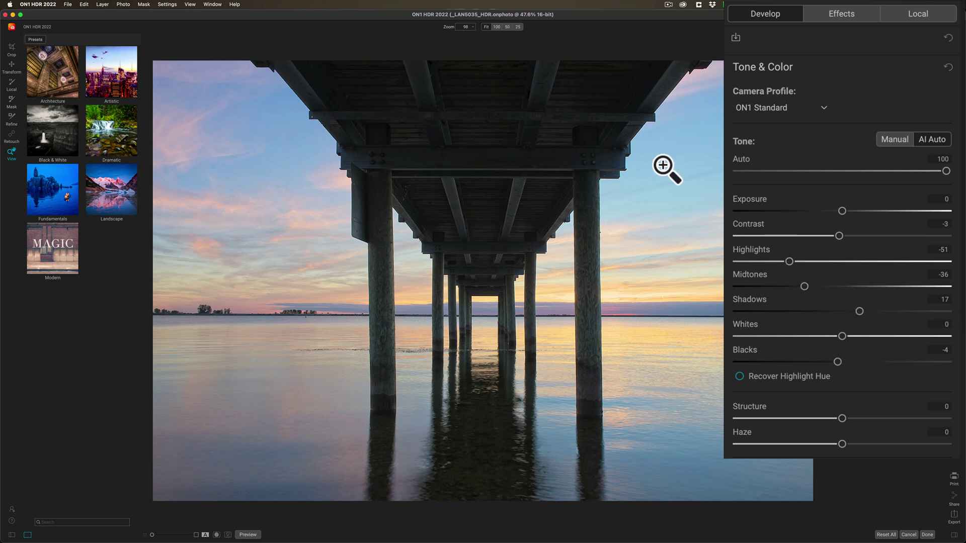
Look through the Effects and Local tabs, then return to Develop's Tone & Color settings
click(835, 12)
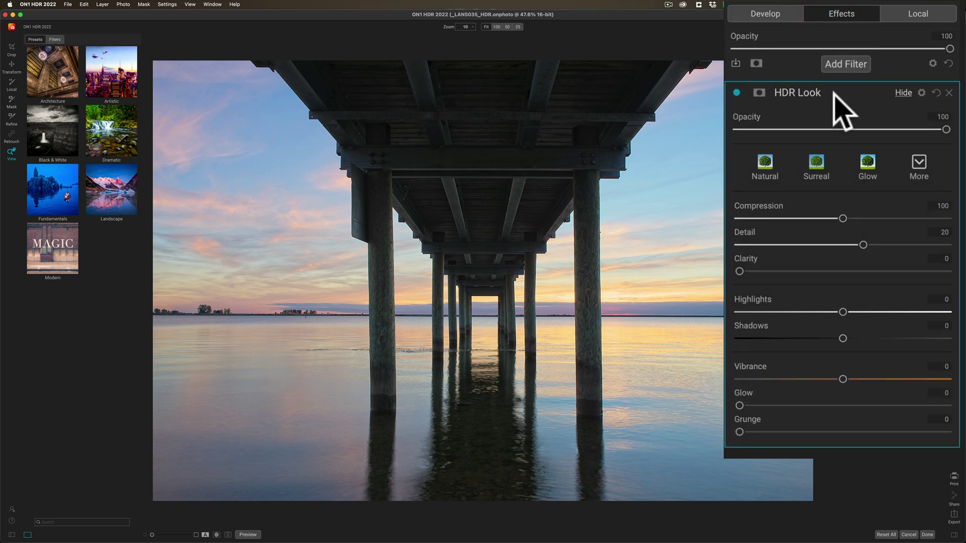
click(912, 14)
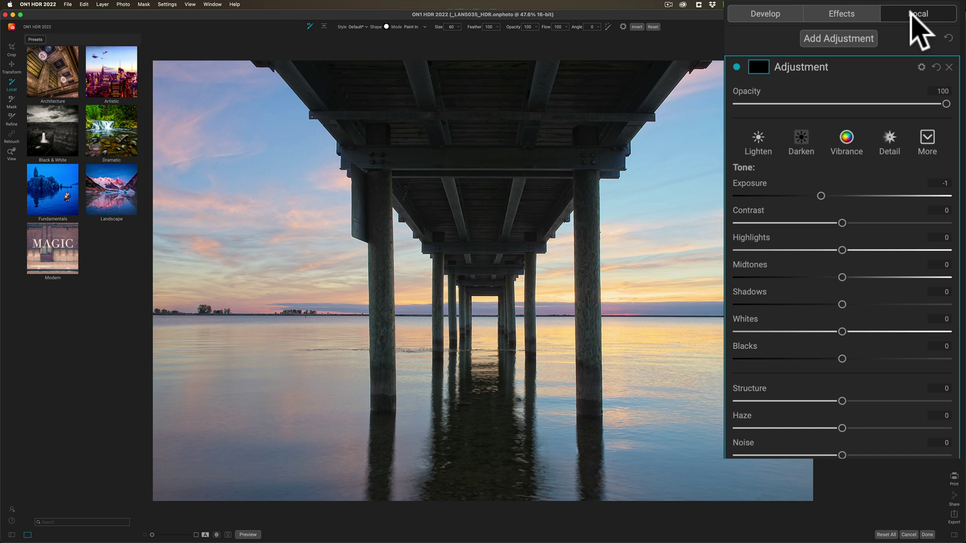
click(770, 17)
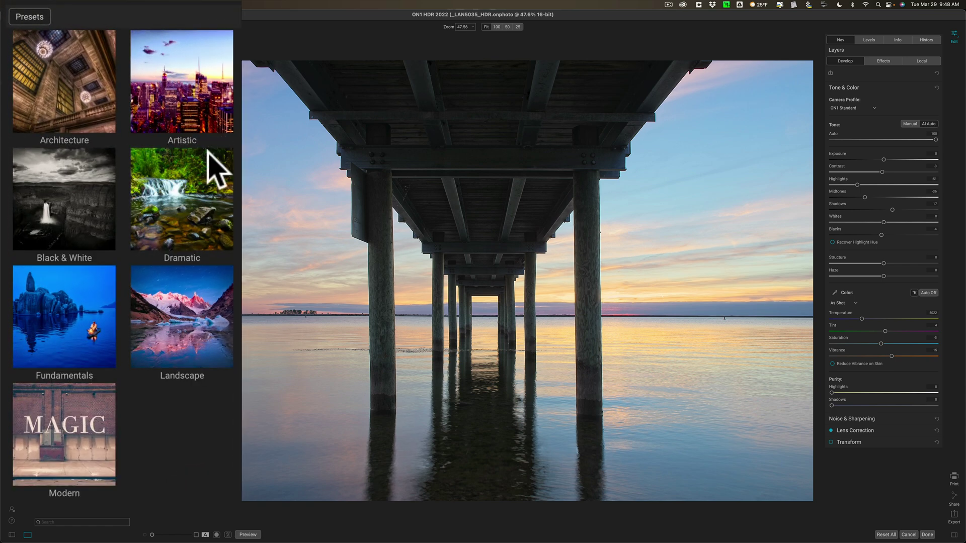
Apply the Landscape presets L2 and then L4 to the pier photo
click(175, 326)
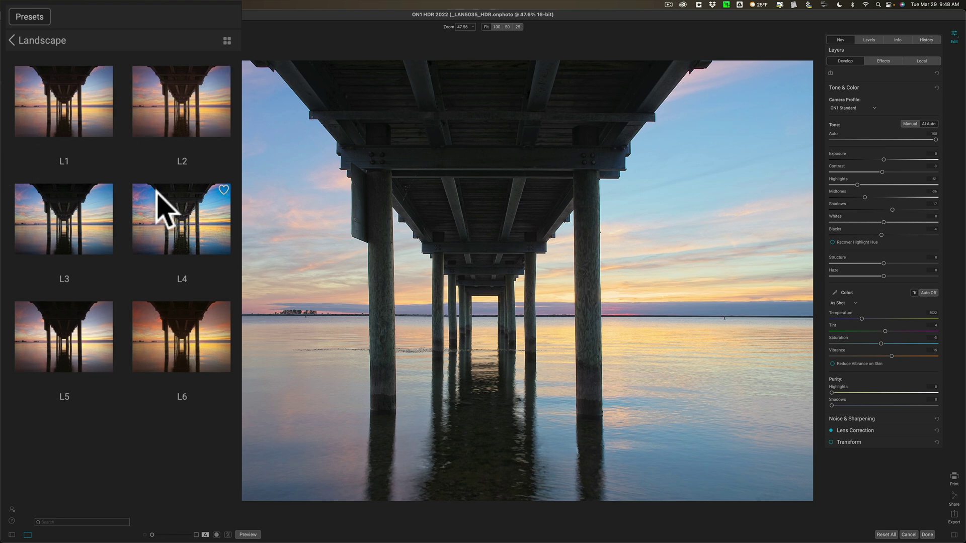
click(161, 110)
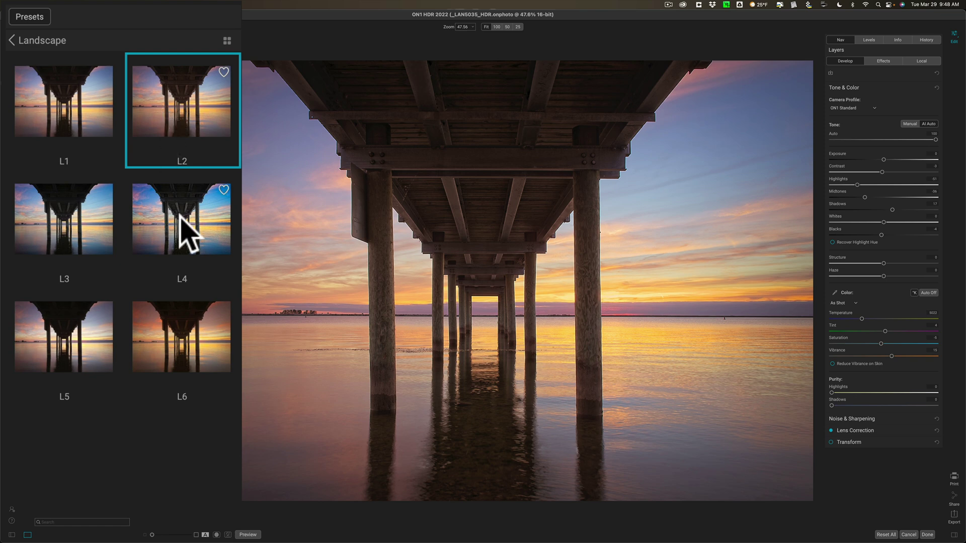
click(183, 217)
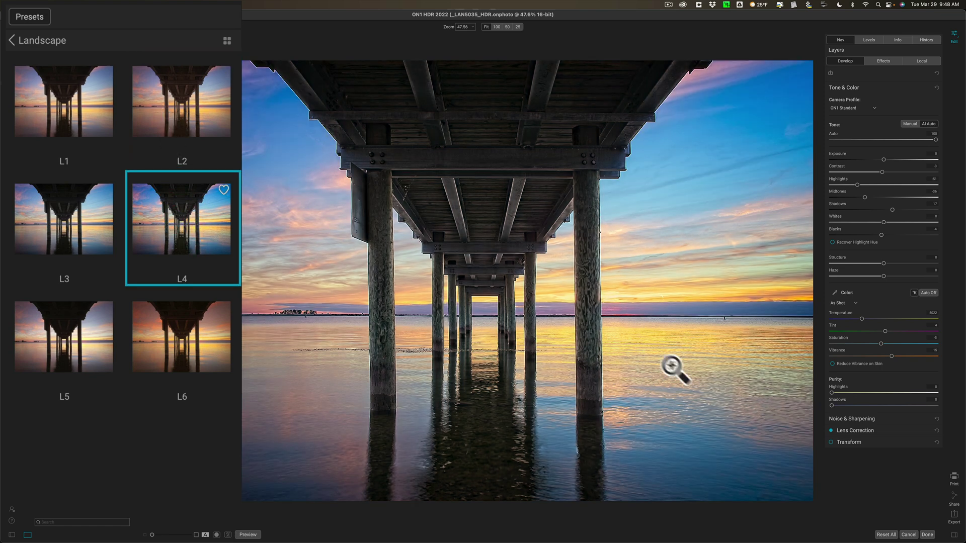
Undo both Landscape presets and return to the preset category list
click(886, 536)
click(510, 306)
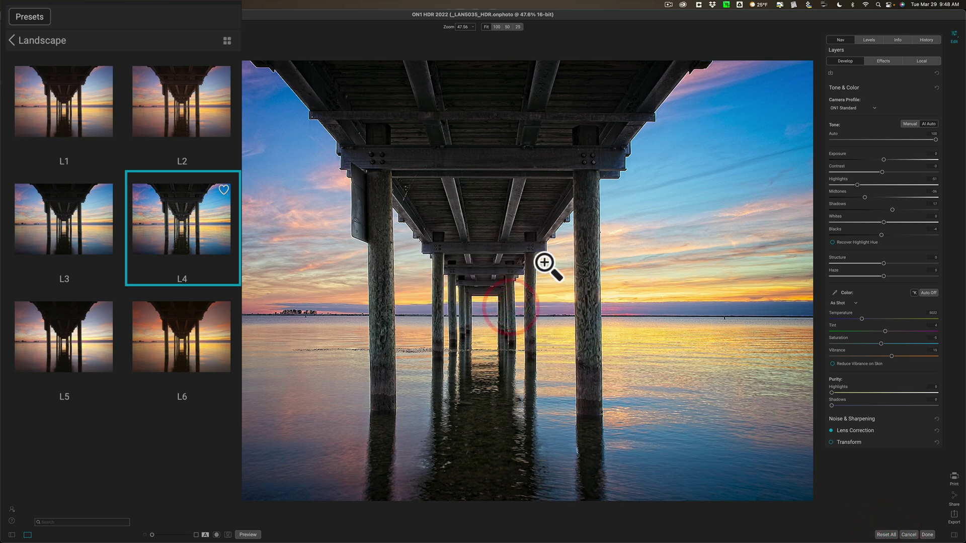
key(super+z)
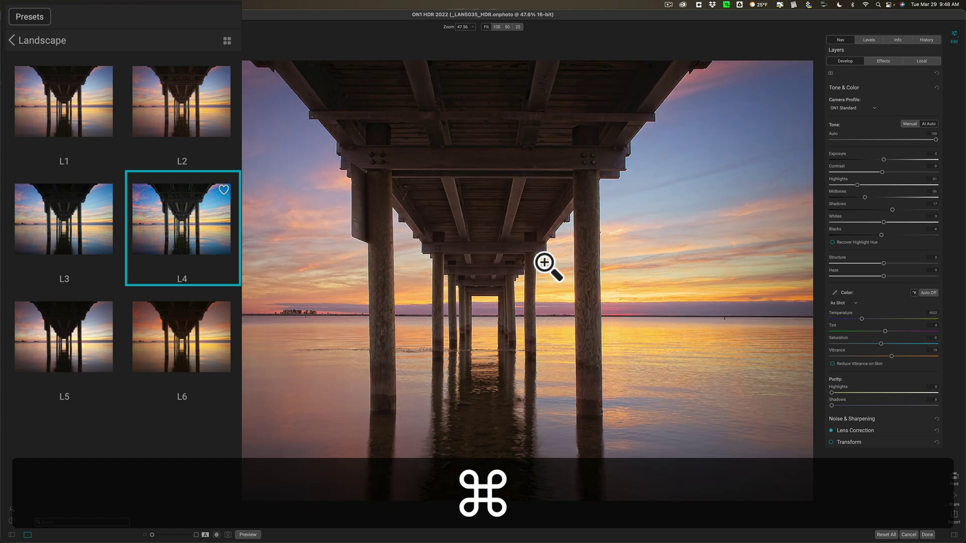
key(super+z)
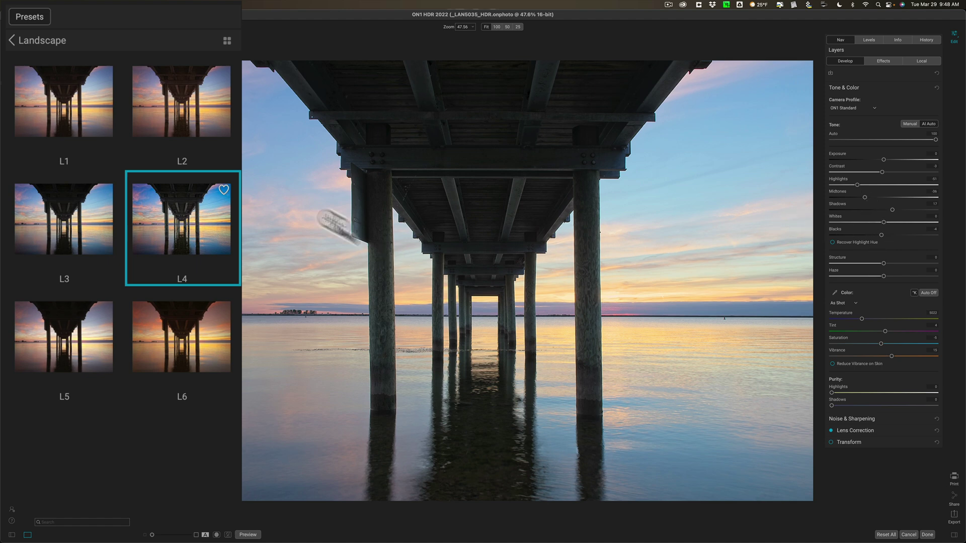
click(13, 39)
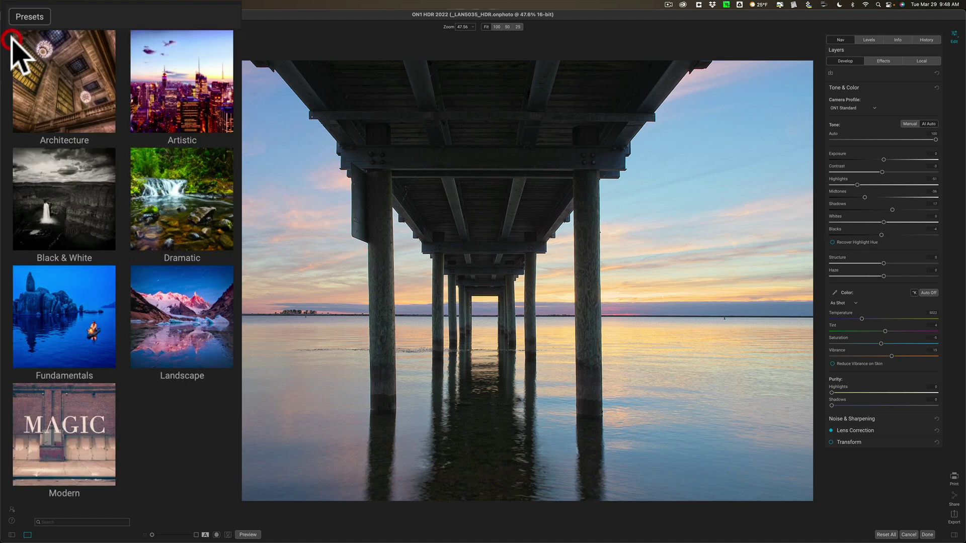
click(177, 199)
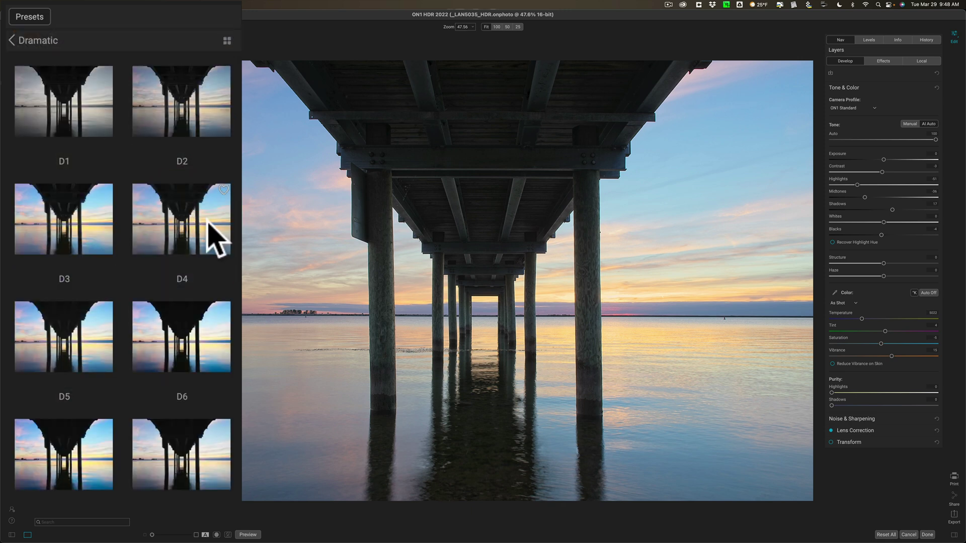
click(13, 41)
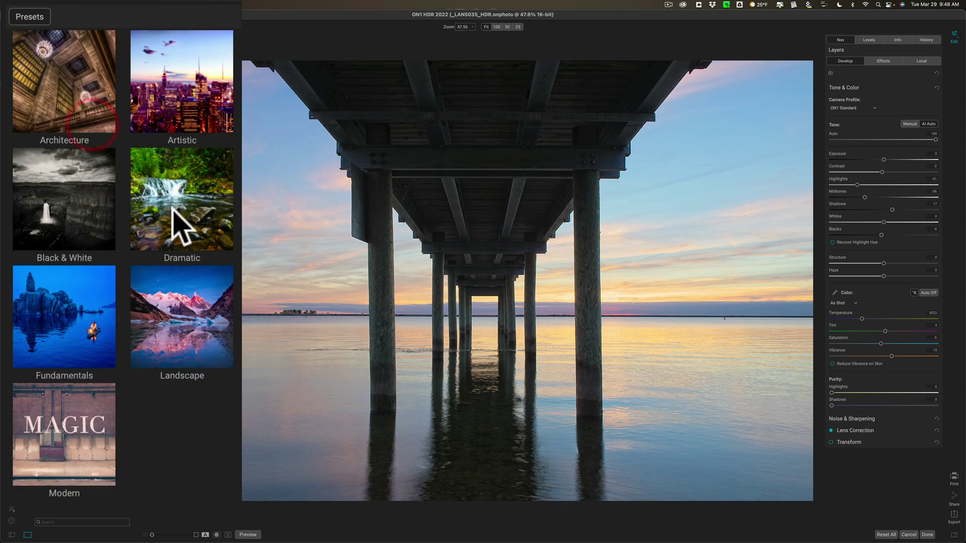
click(184, 316)
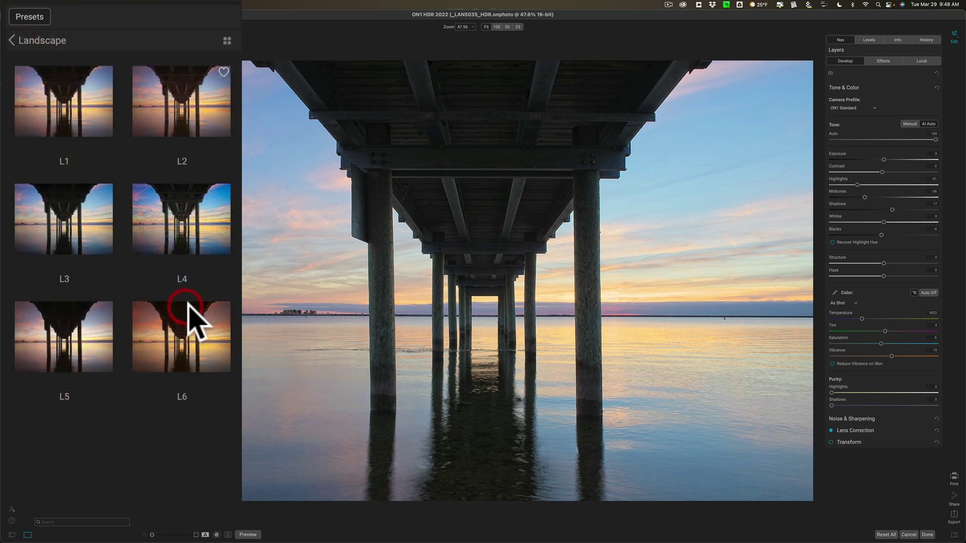
click(190, 216)
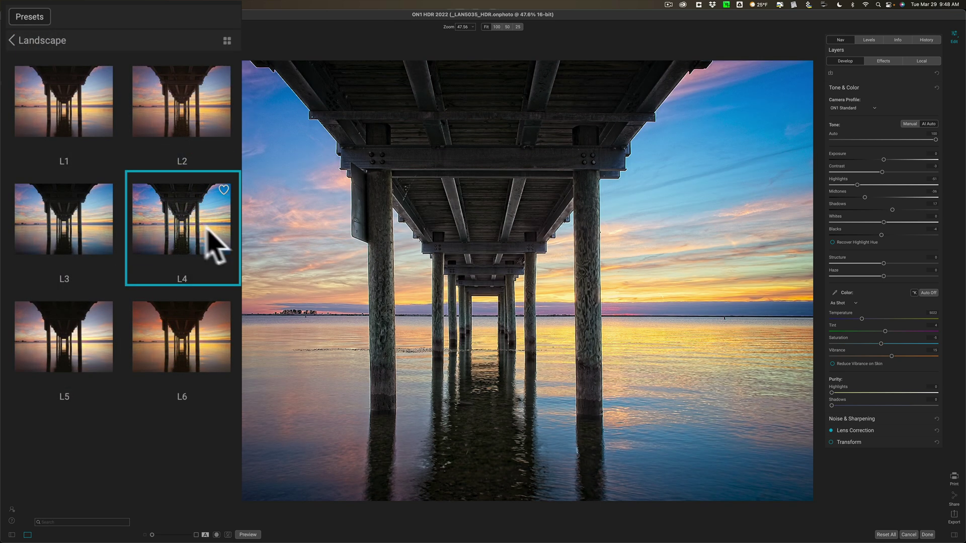
click(199, 234)
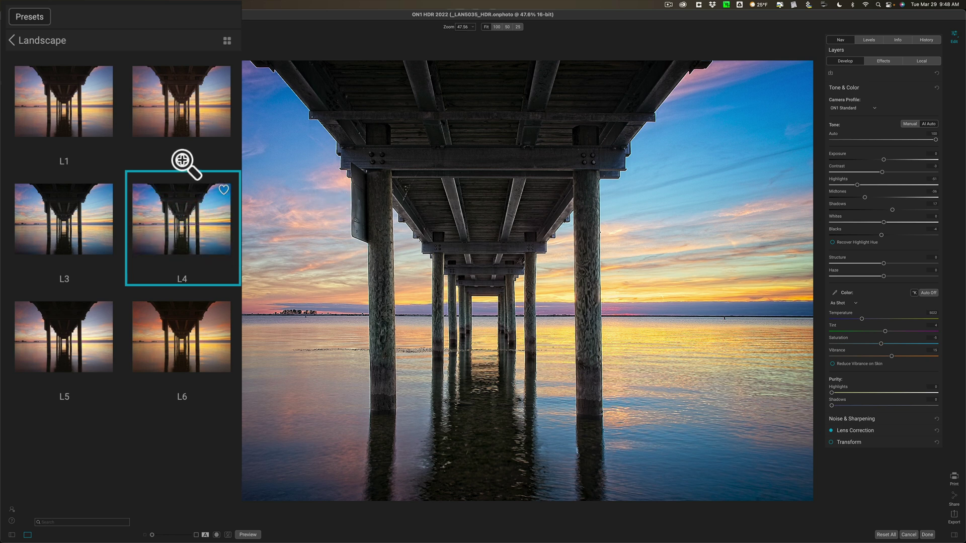
mouse_move(230, 225)
mouse_down()
mouse_move(167, 225)
mouse_move(238, 231)
mouse_up()
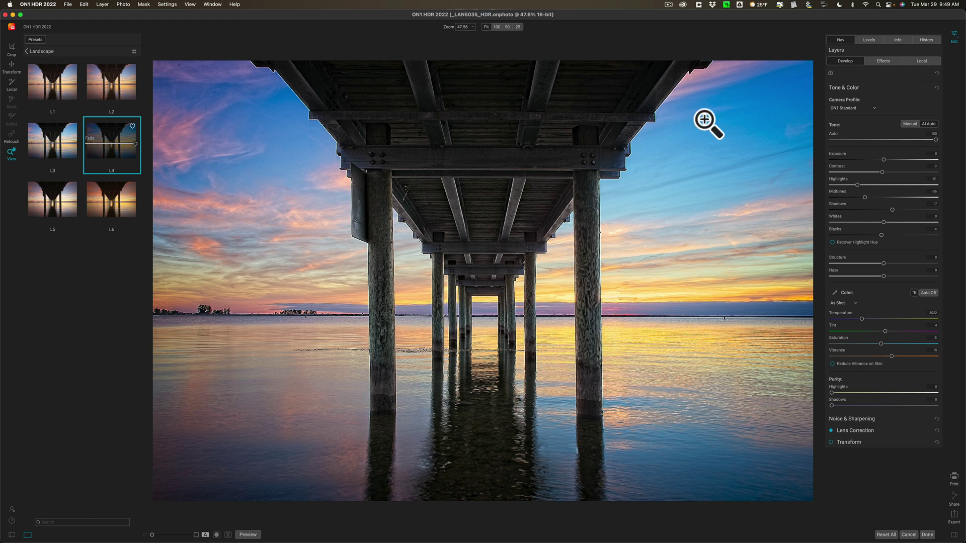
key(super)
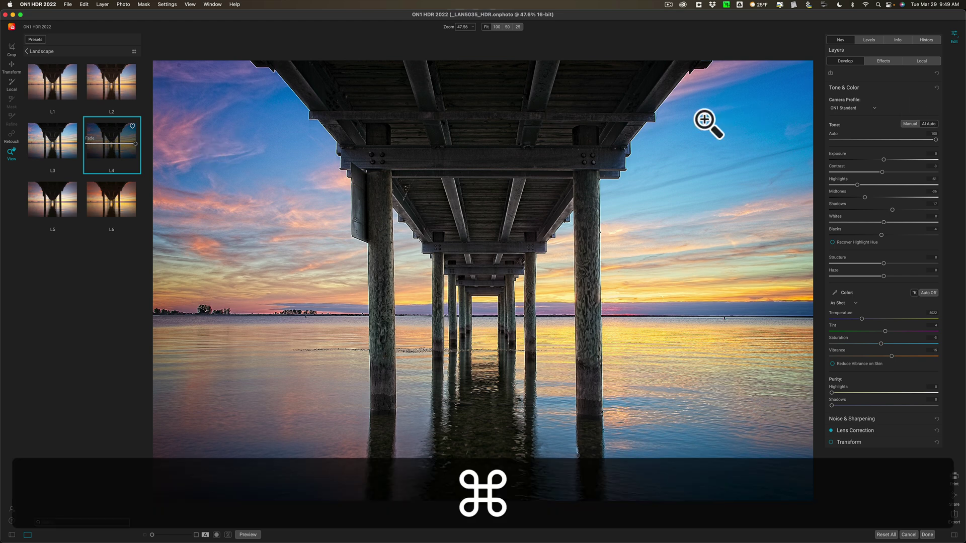
key(super+z)
key(super+z)
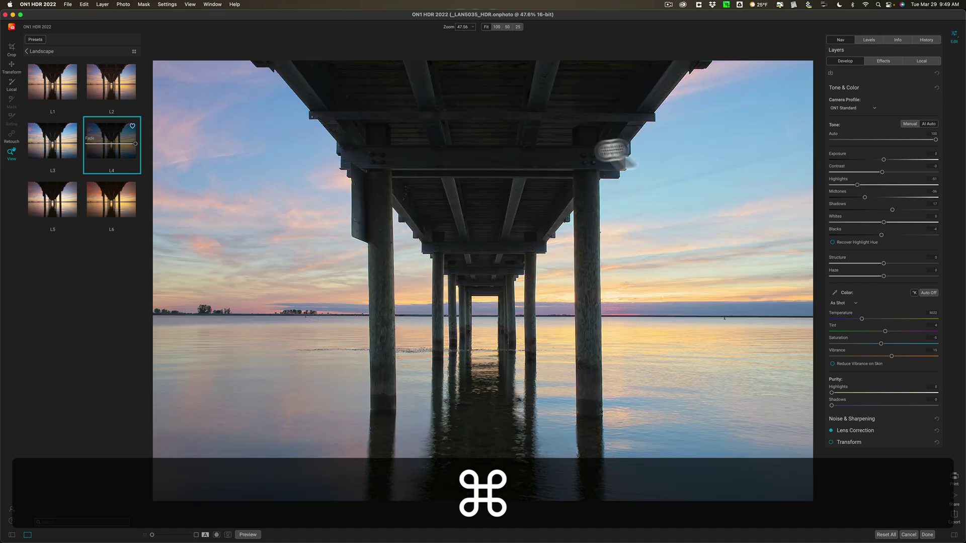
click(25, 47)
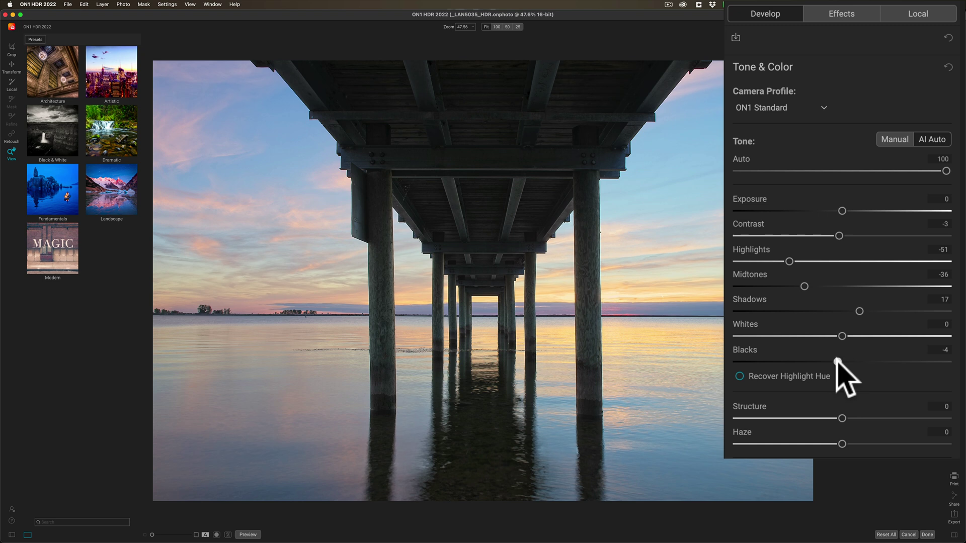
Set Blacks to -9 and Contrast to 4, then bring up the Noise & Sharpening settings
drag(837, 361, 824, 362)
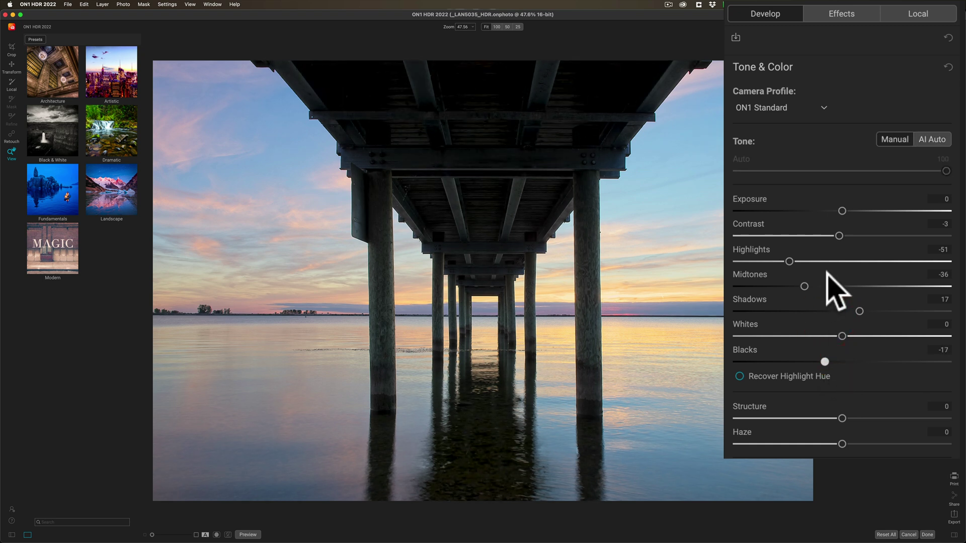
drag(838, 236, 838, 298)
drag(825, 362, 834, 362)
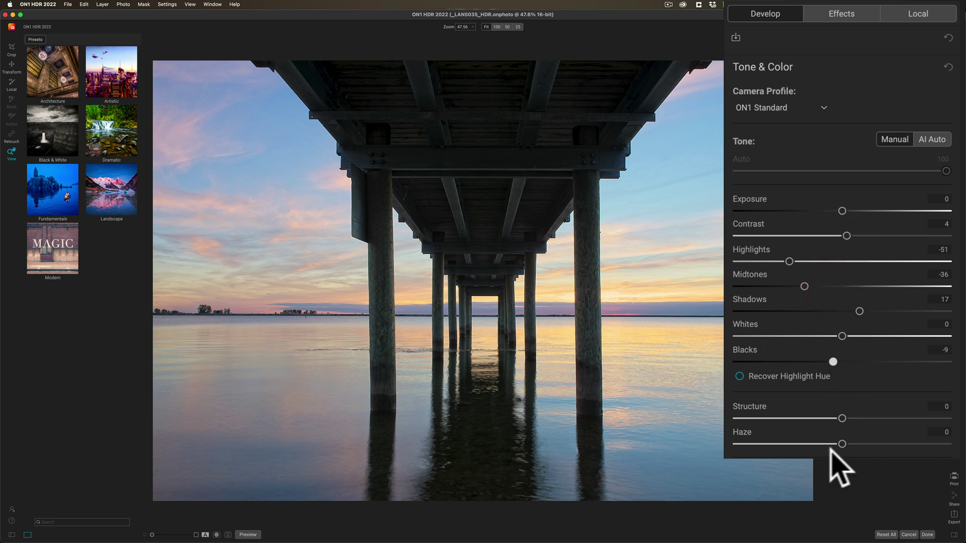
click(861, 419)
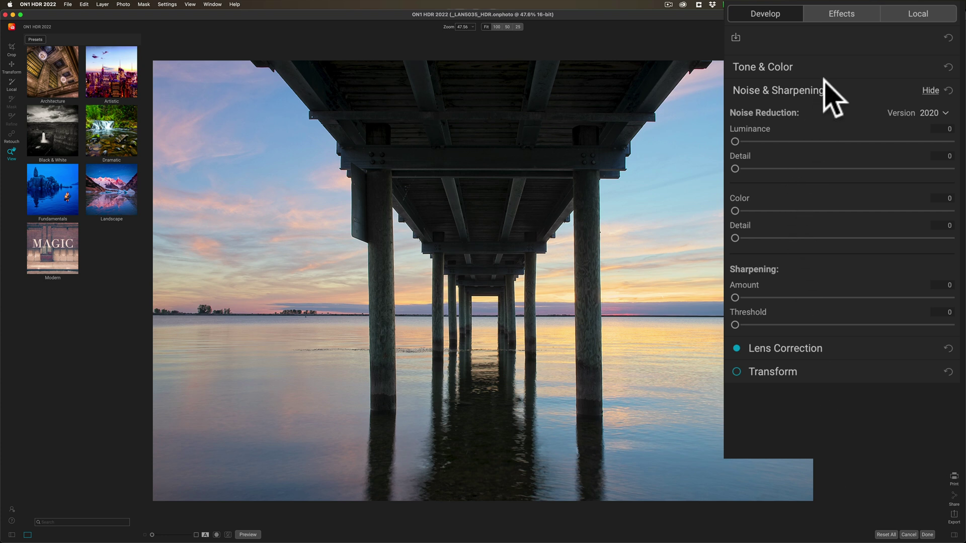
Toggle the HDR Look effect off and on to compare, then lower its strength to 77
click(826, 17)
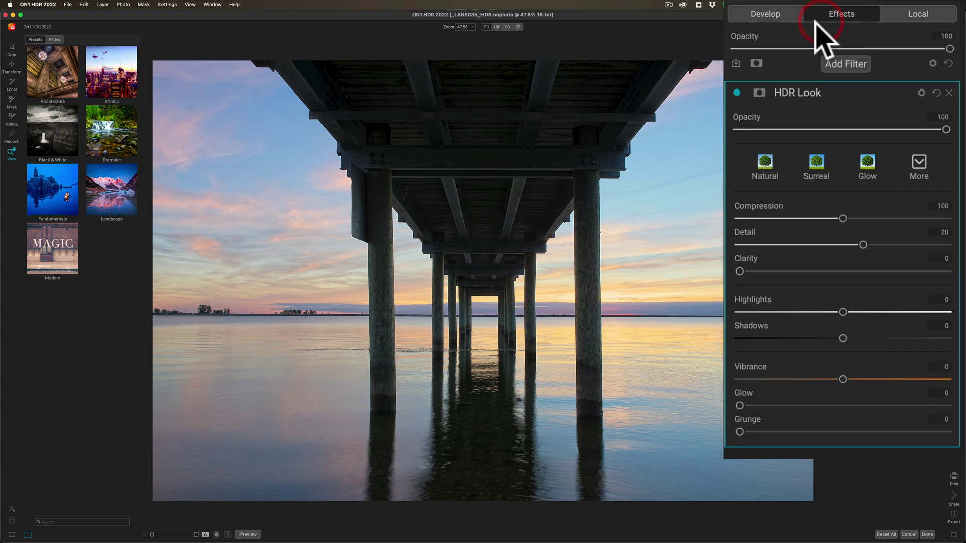
click(737, 93)
click(737, 93)
drag(912, 129, 895, 130)
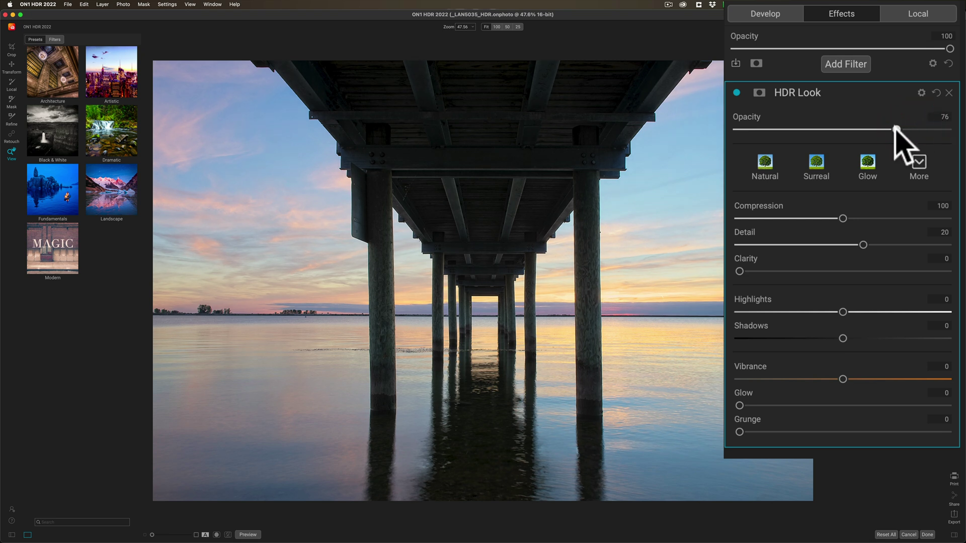
Add a Dynamic Contrast filter and preview its Natural, Surreal and Soft styles
click(835, 64)
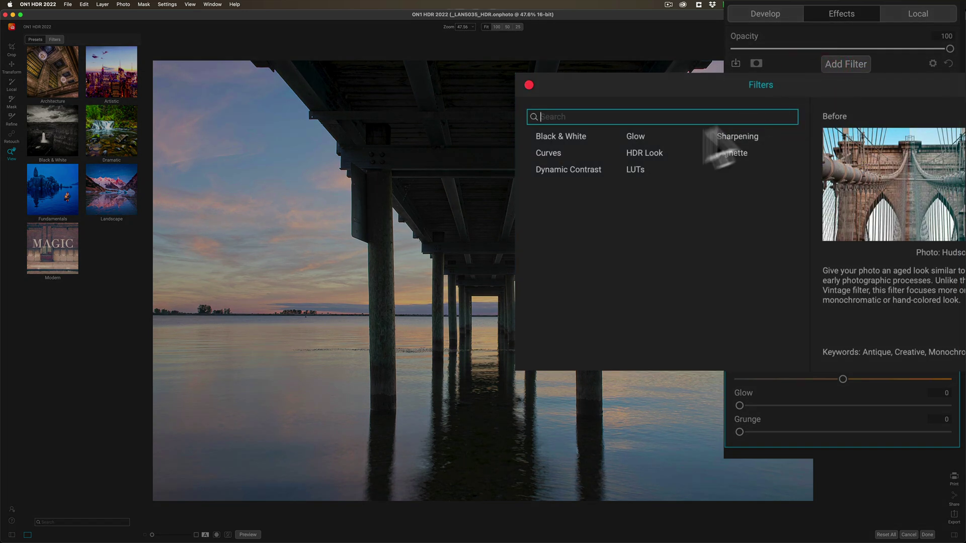
click(572, 169)
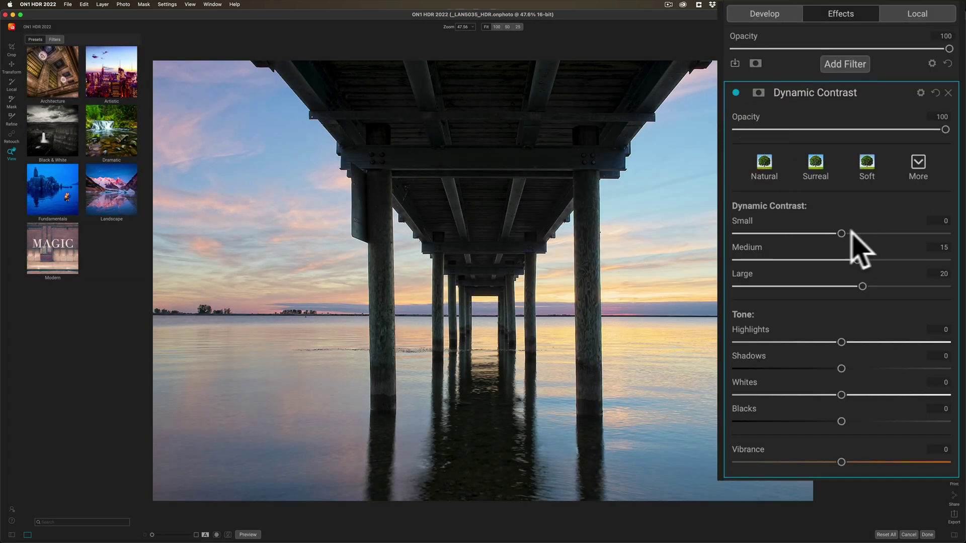
click(764, 168)
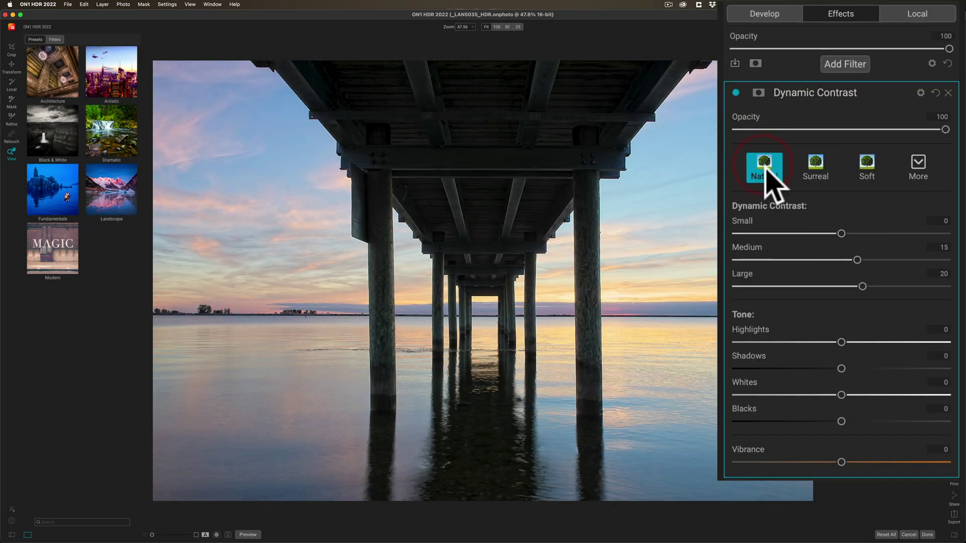
click(816, 166)
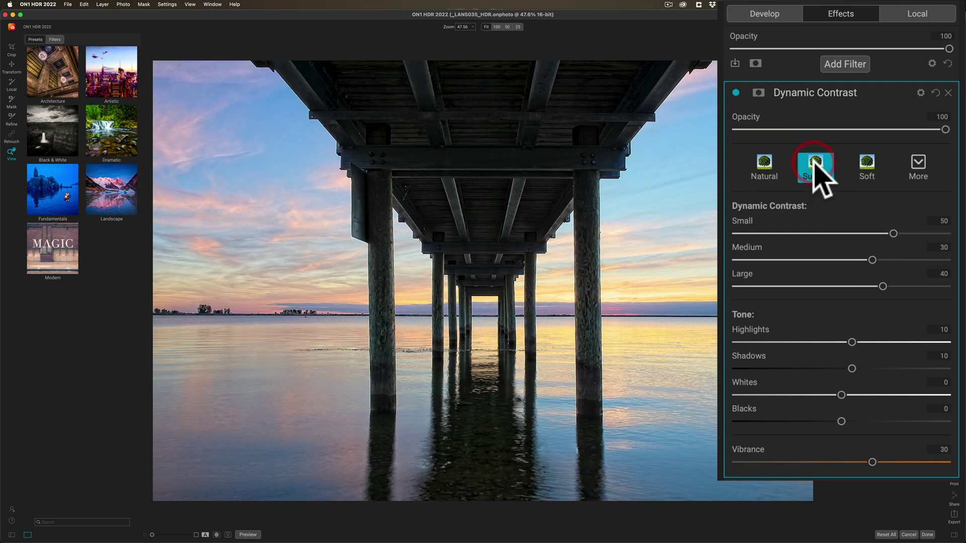
click(867, 167)
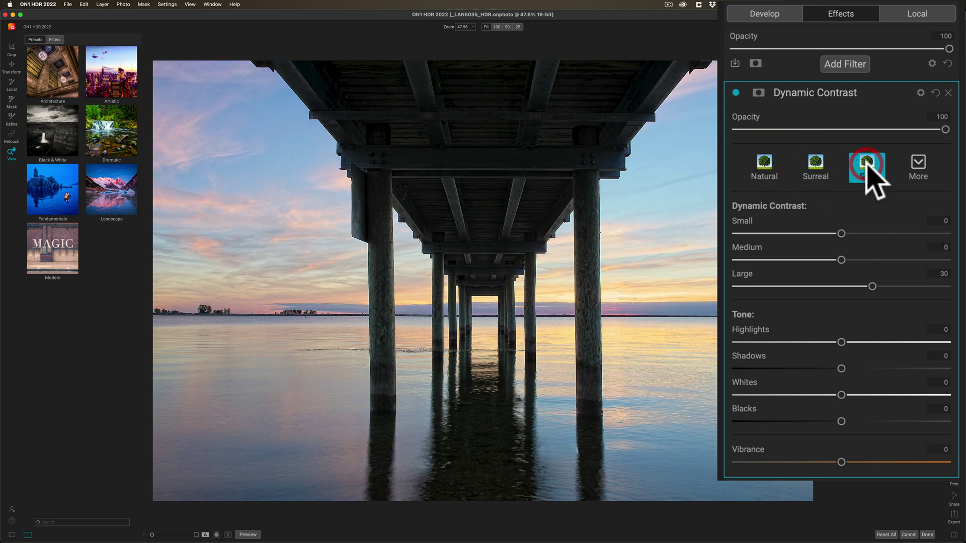
click(919, 162)
Preview Grunge Contrast and Texture Enhancer, then use Natural with Small 9 and Medium 33
click(906, 194)
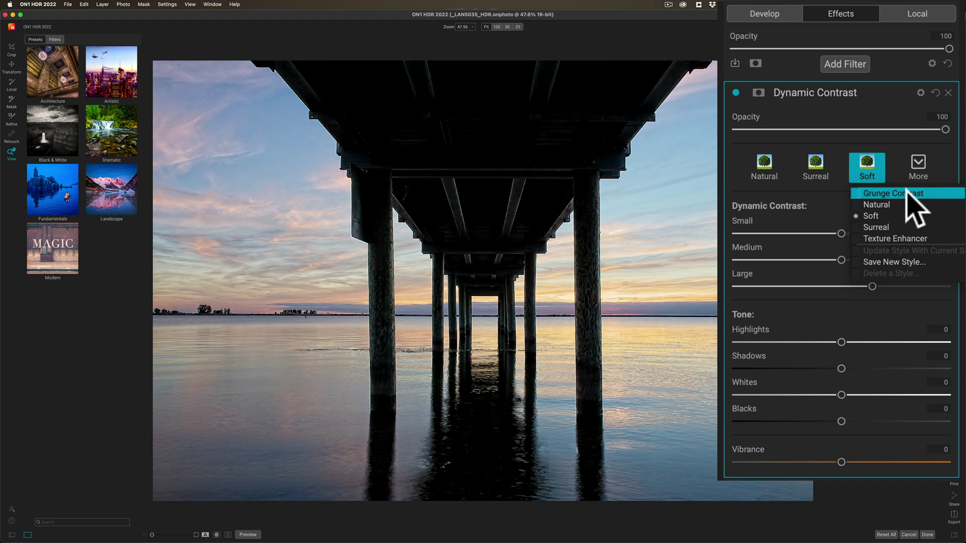
click(919, 158)
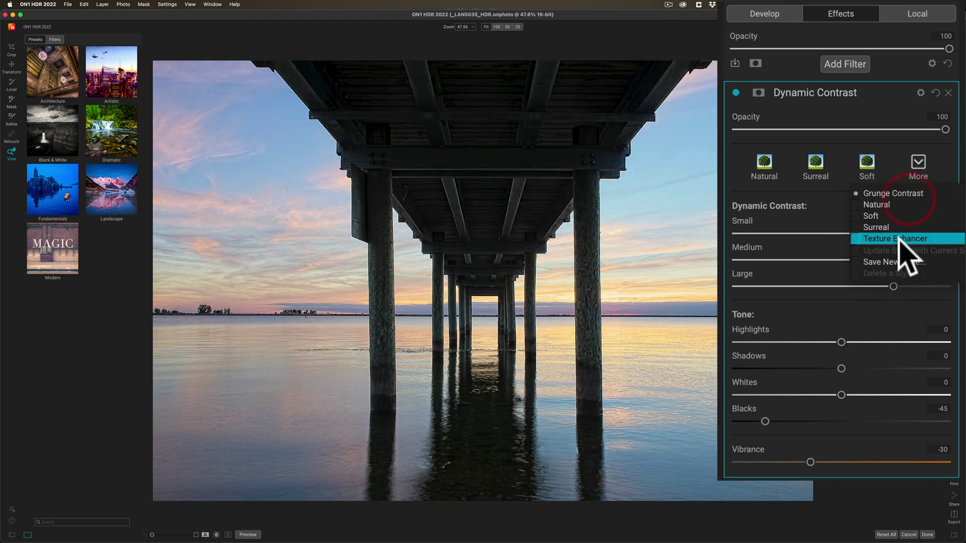
click(860, 240)
click(778, 172)
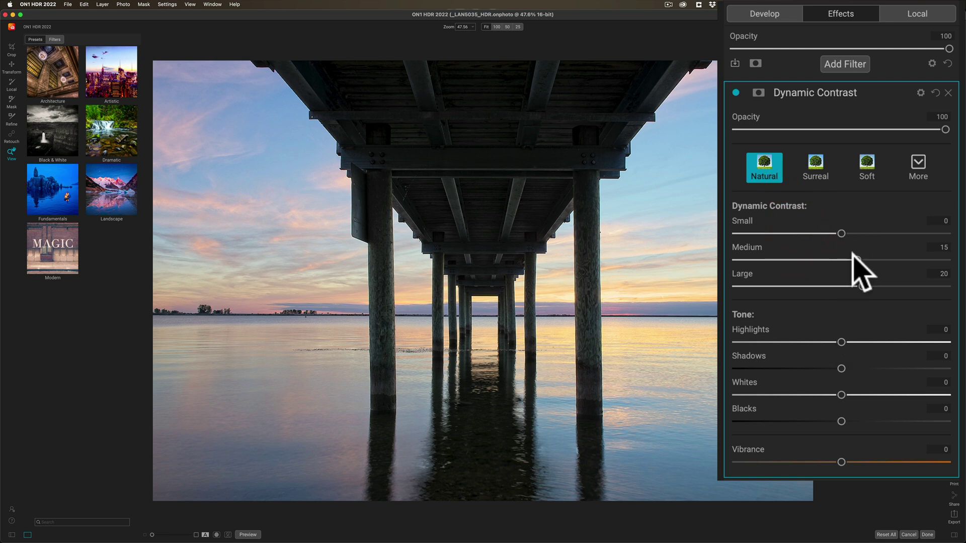
drag(854, 260, 880, 260)
mouse_move(841, 234)
mouse_down()
mouse_move(882, 258)
mouse_move(875, 256)
mouse_move(874, 298)
mouse_up()
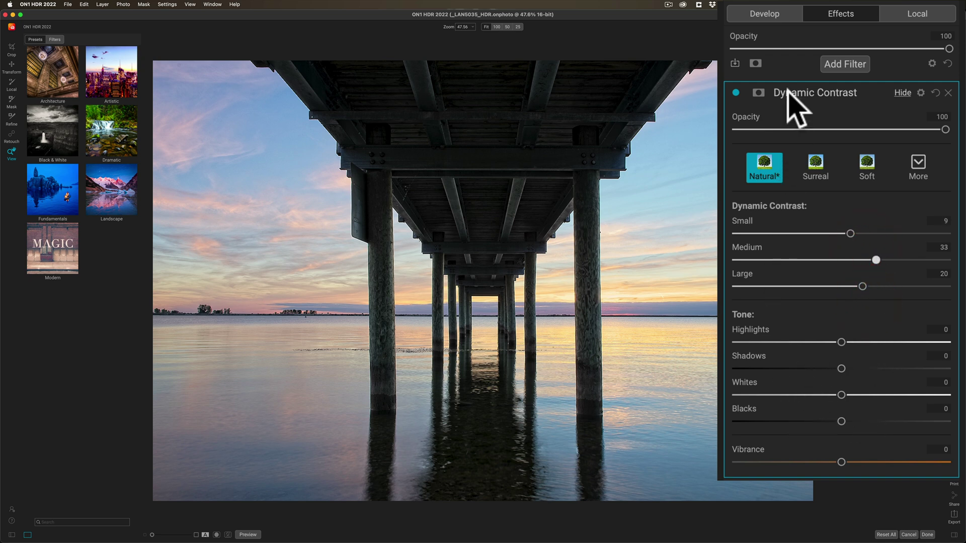
Add a LUTs filter and preview the Aachen, Campari, Timeless and Branagh looks
click(845, 61)
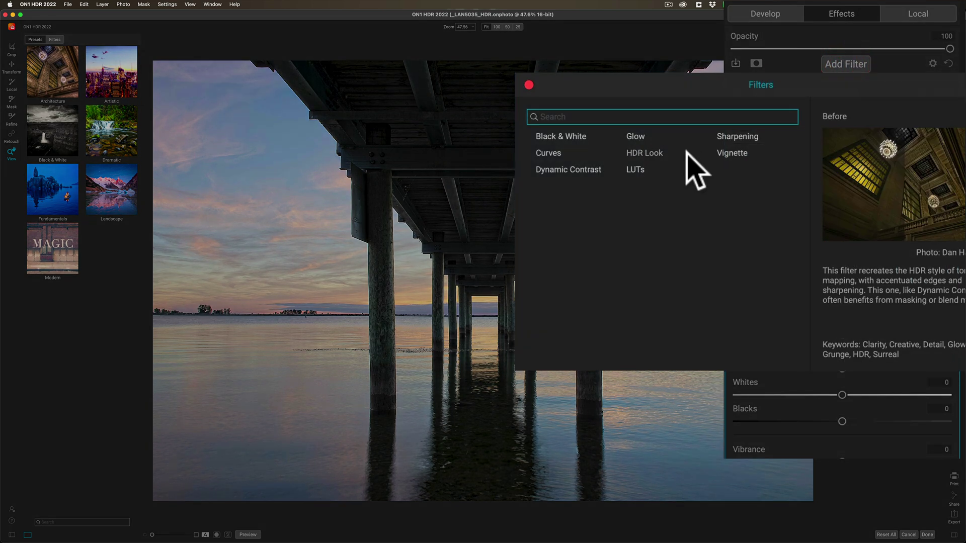
click(631, 169)
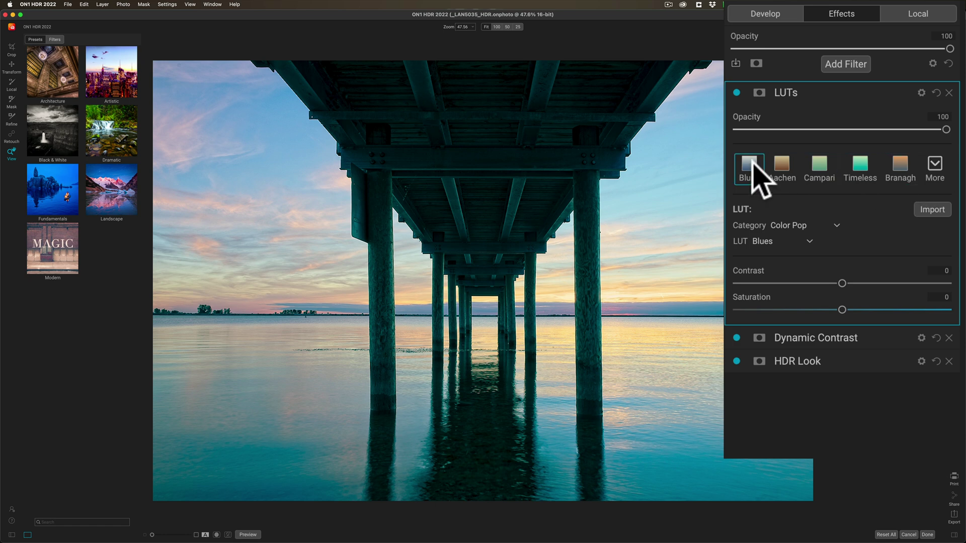
click(783, 168)
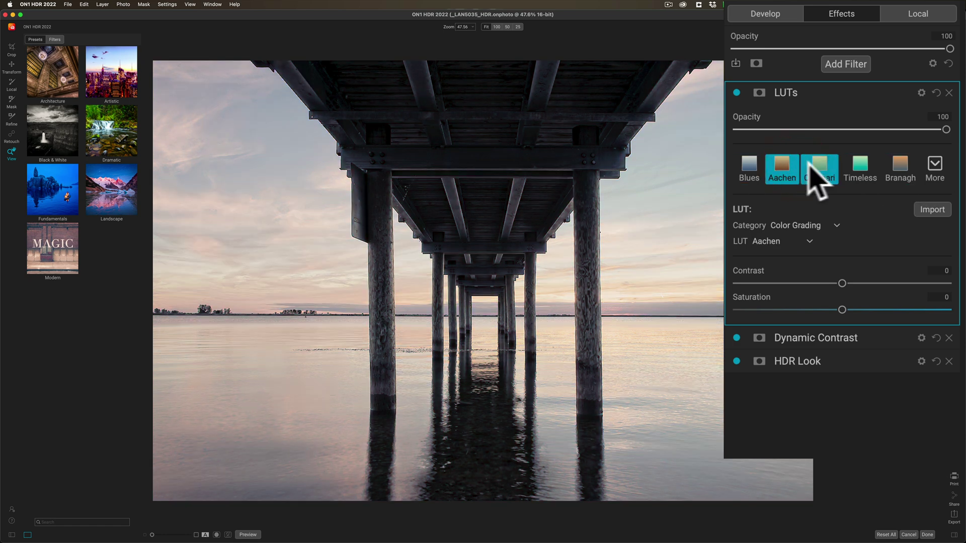
click(819, 167)
click(871, 166)
click(900, 168)
click(938, 171)
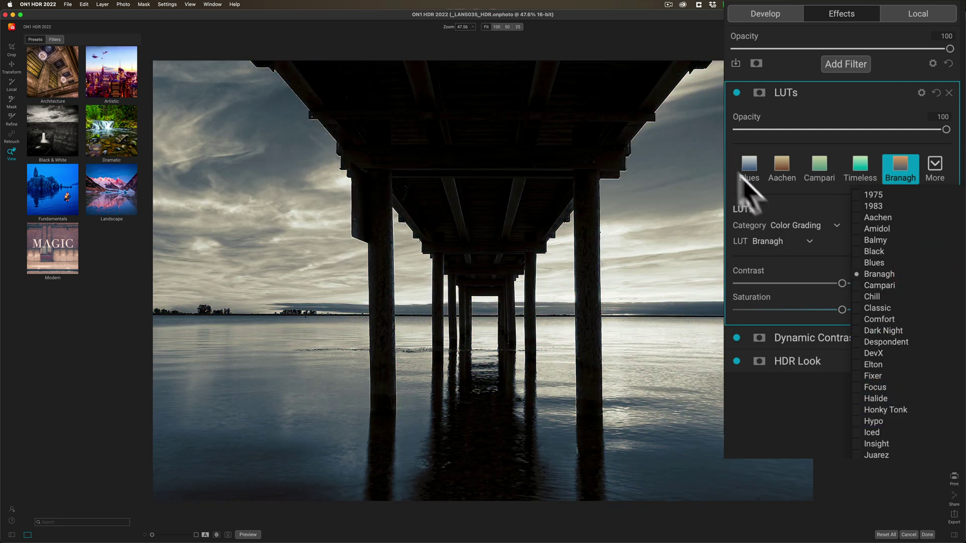
click(785, 208)
Try the Blues LUT from the Color Pop category, then remove the LUTs filter and reopen the Filters browser
click(815, 226)
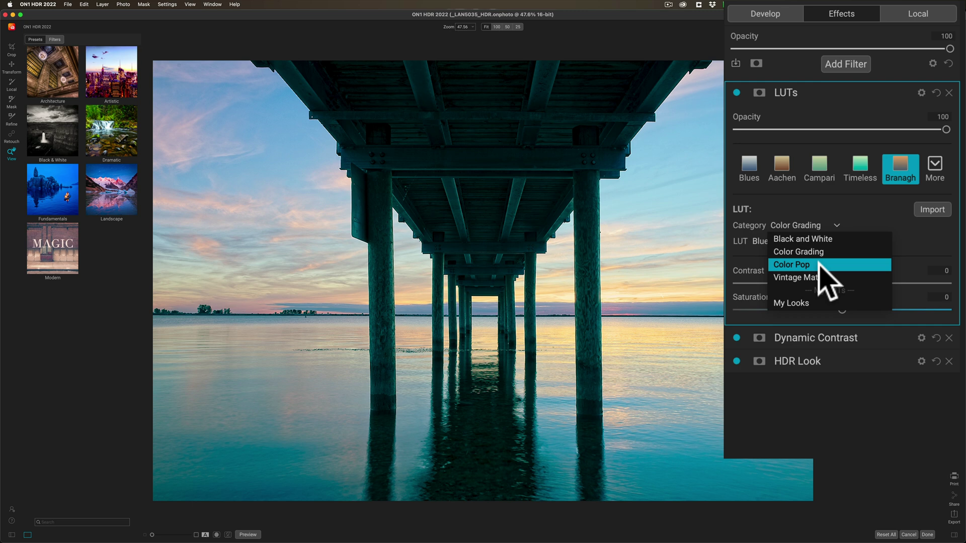
click(819, 265)
click(801, 242)
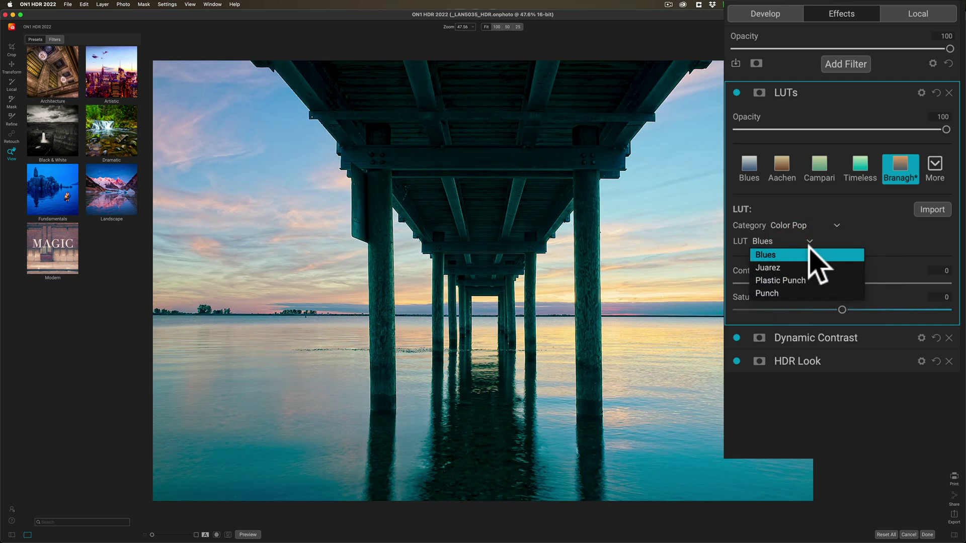
click(830, 223)
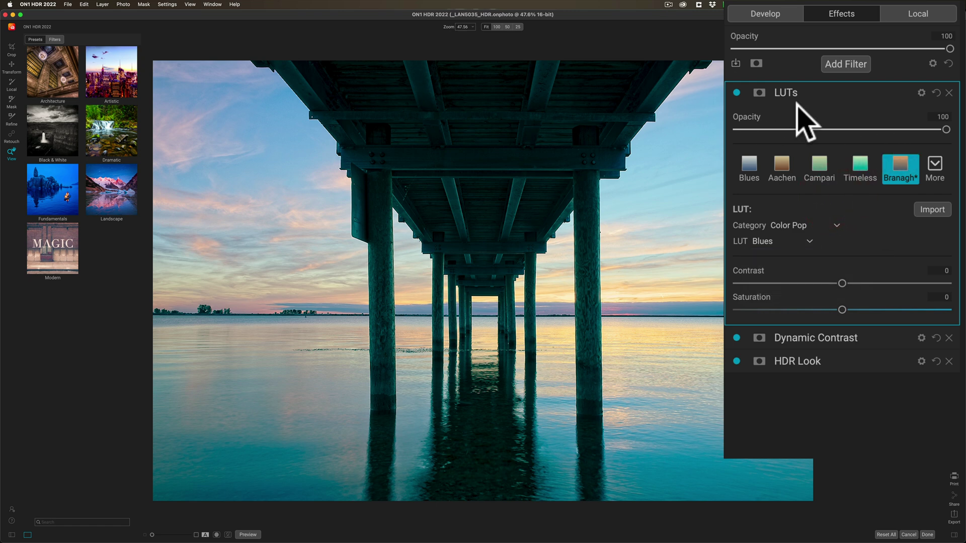
mouse_move(791, 95)
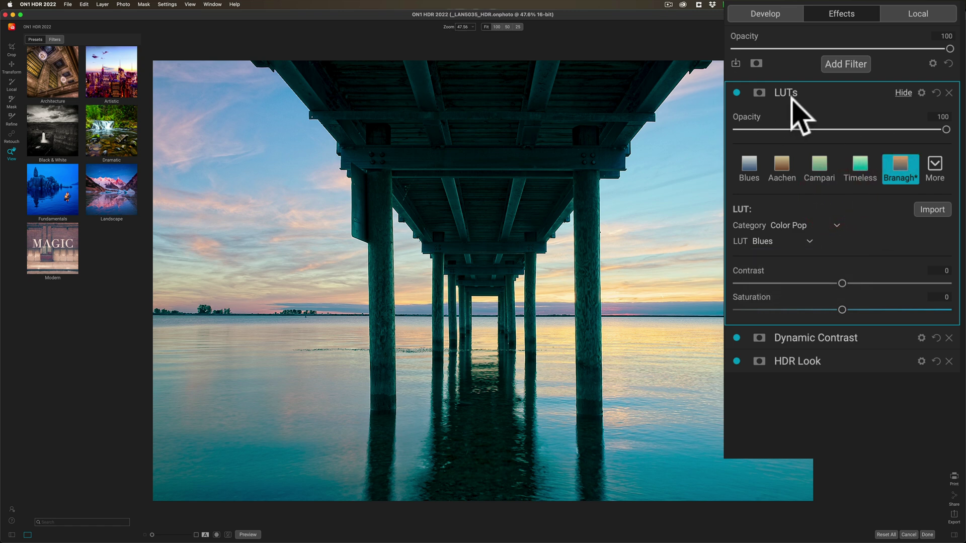
click(950, 95)
click(843, 64)
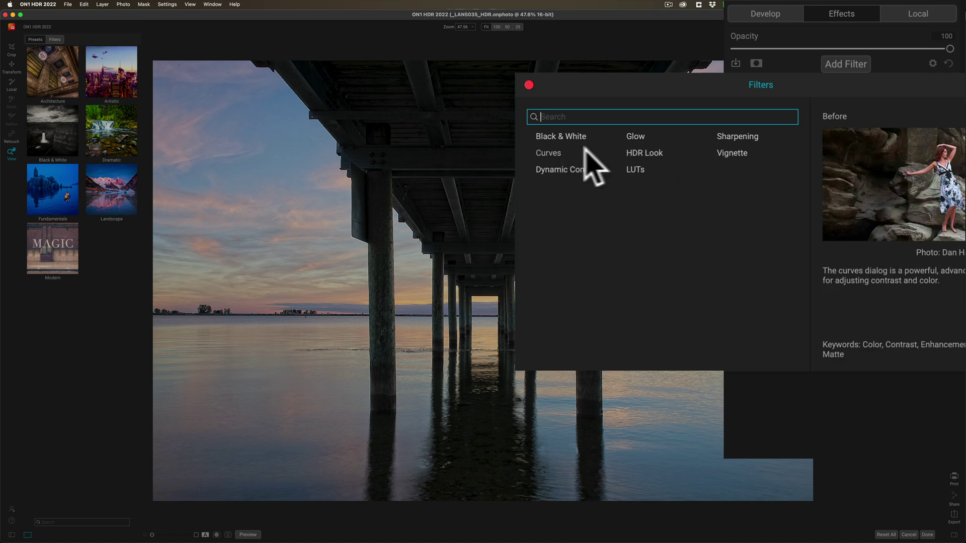
Add a Big Softy vignette at Size 59, then finish with Done to send the image to Lightroom
click(817, 166)
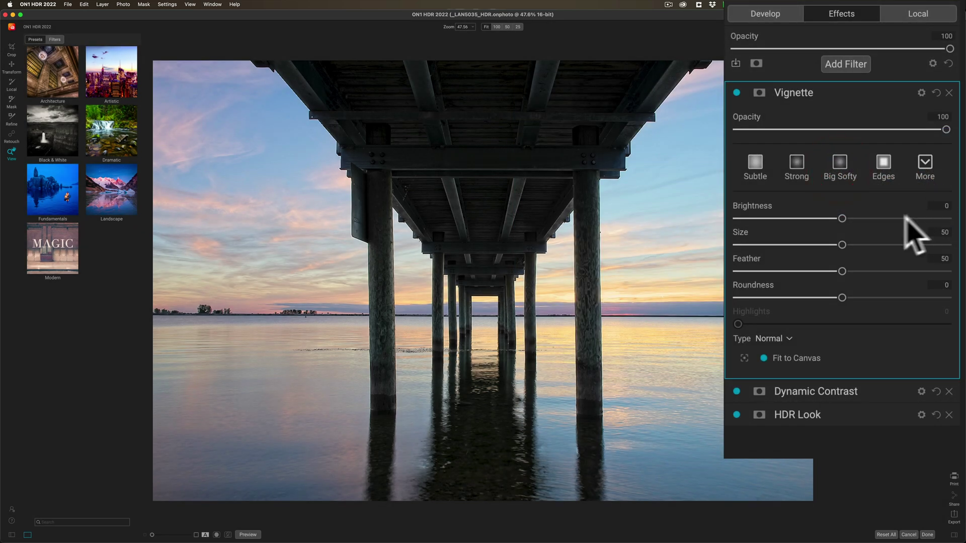
click(835, 160)
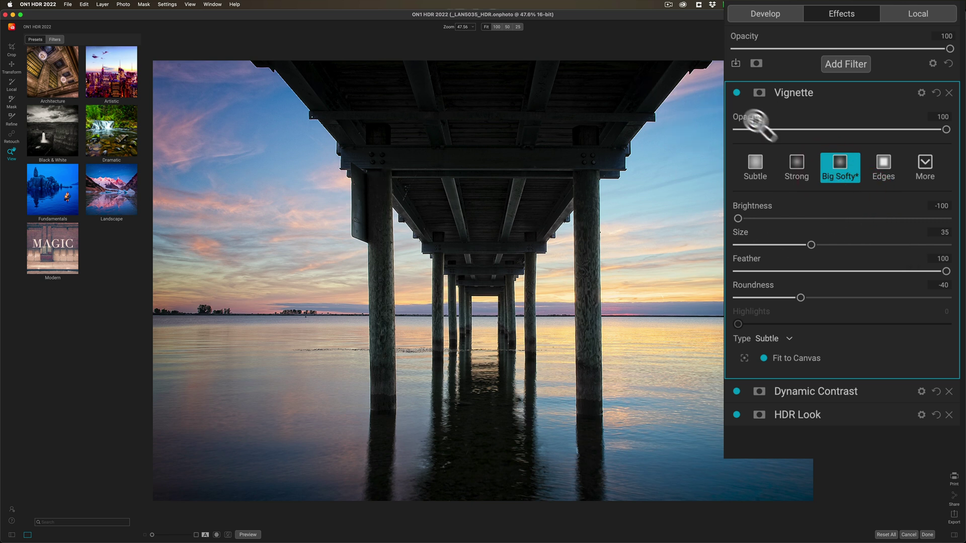
drag(810, 244, 862, 171)
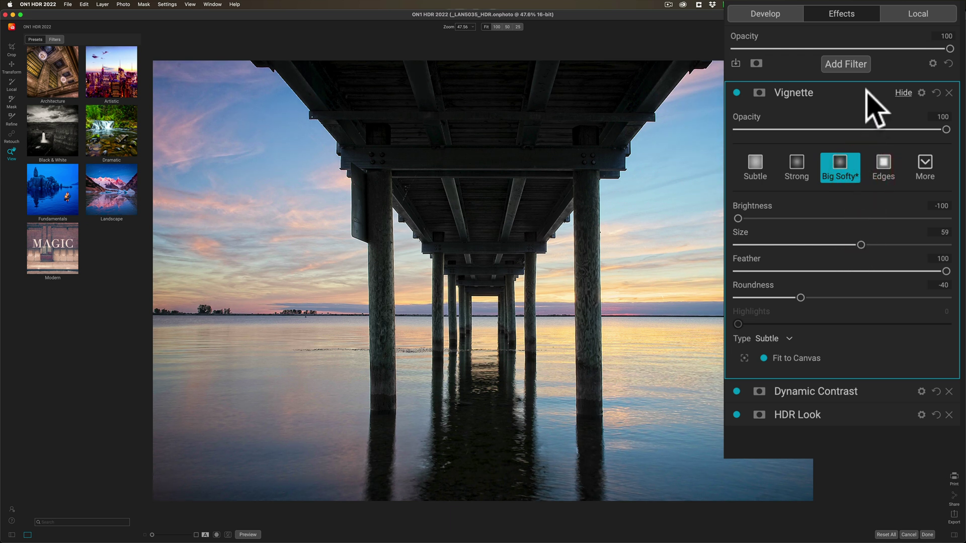
click(866, 91)
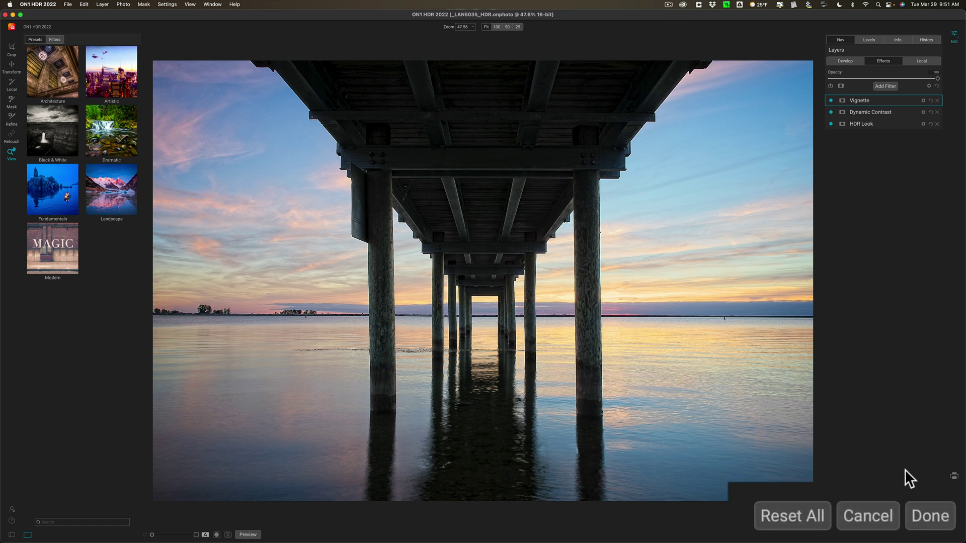
click(930, 506)
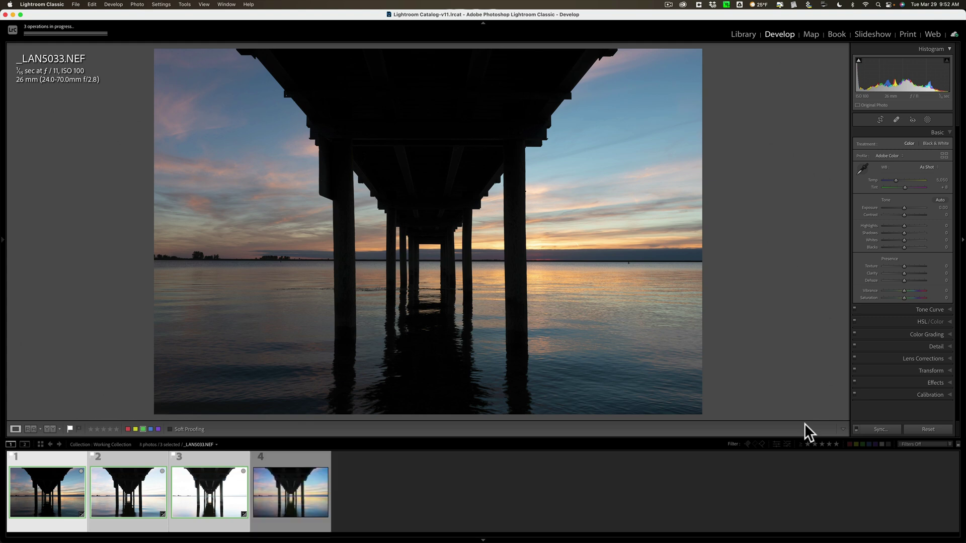
Compare _LAN5033 Smart Photo.psd with the three original exposures, then drag its Blacks down
click(309, 487)
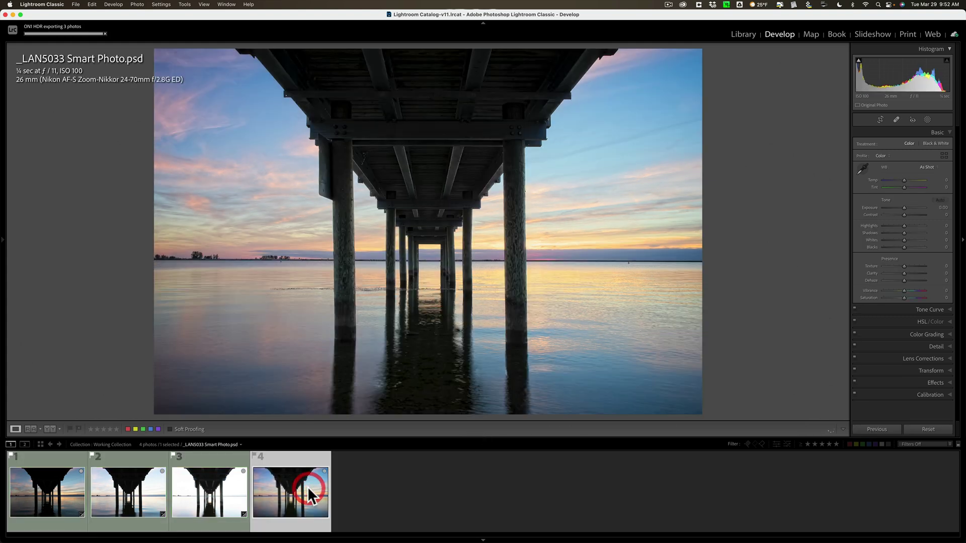
click(67, 484)
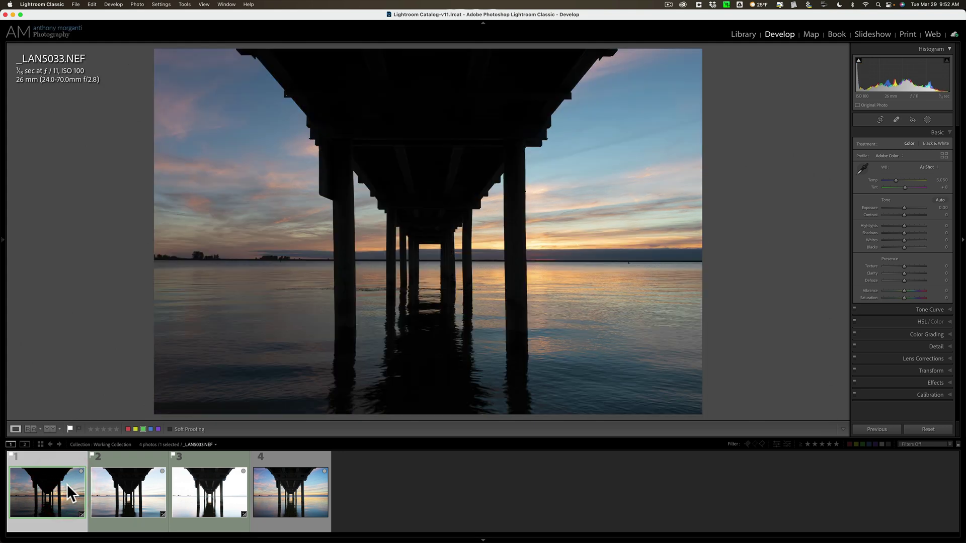
click(122, 487)
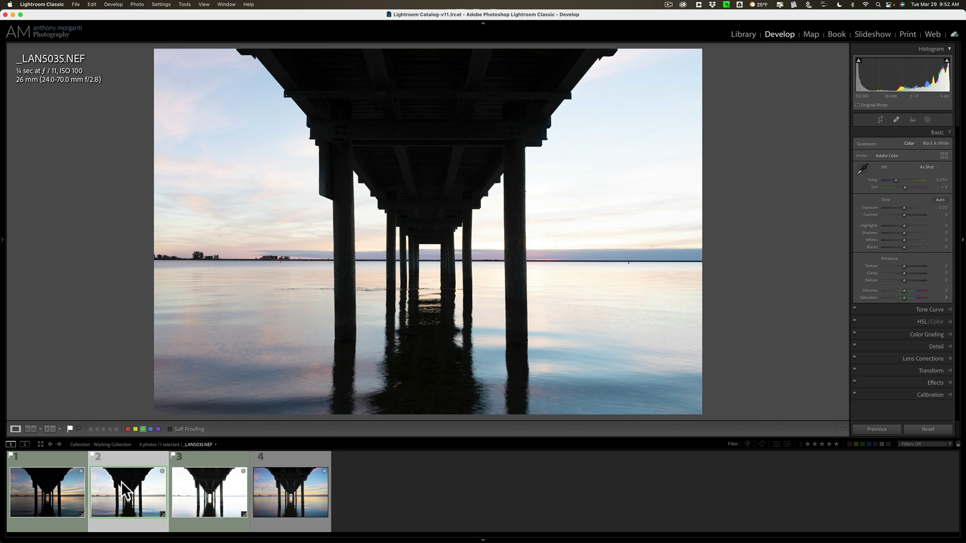
click(200, 487)
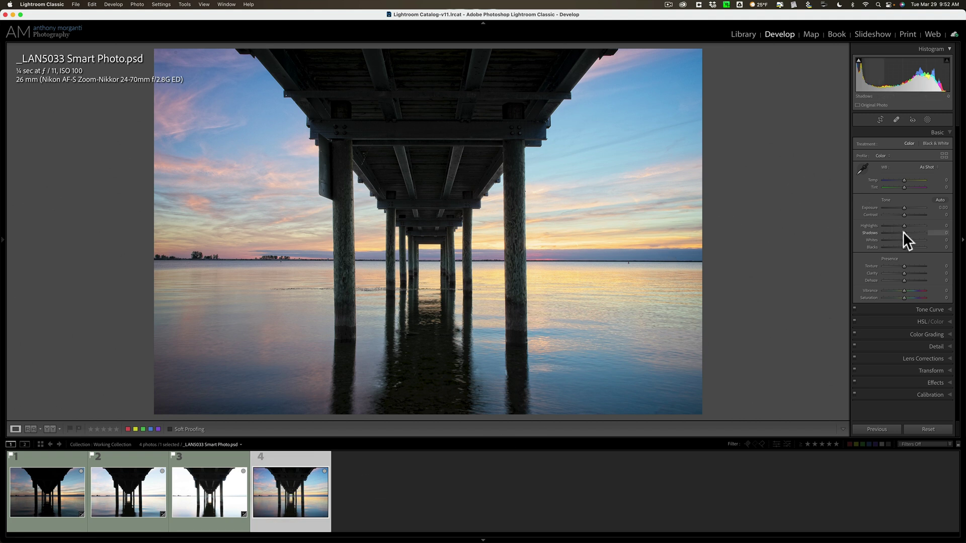
drag(903, 246, 896, 247)
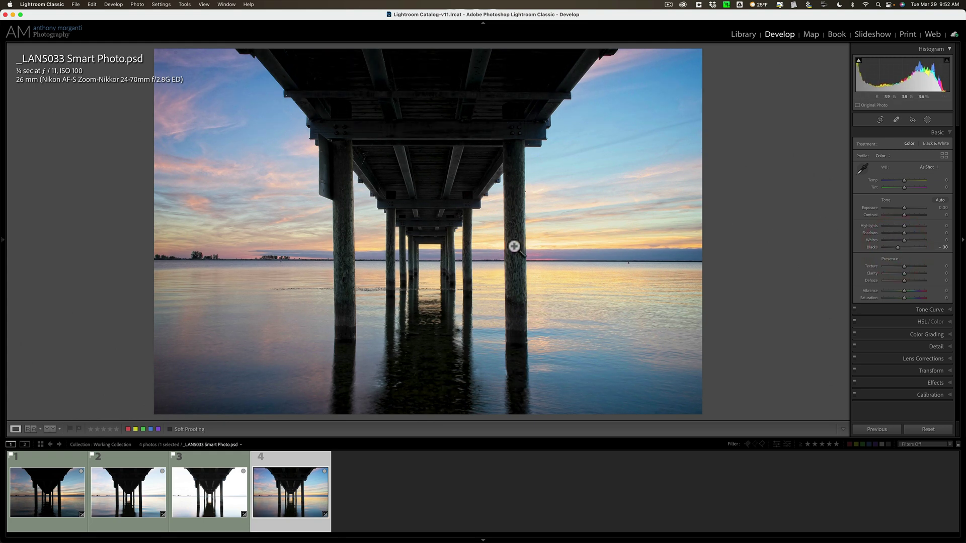